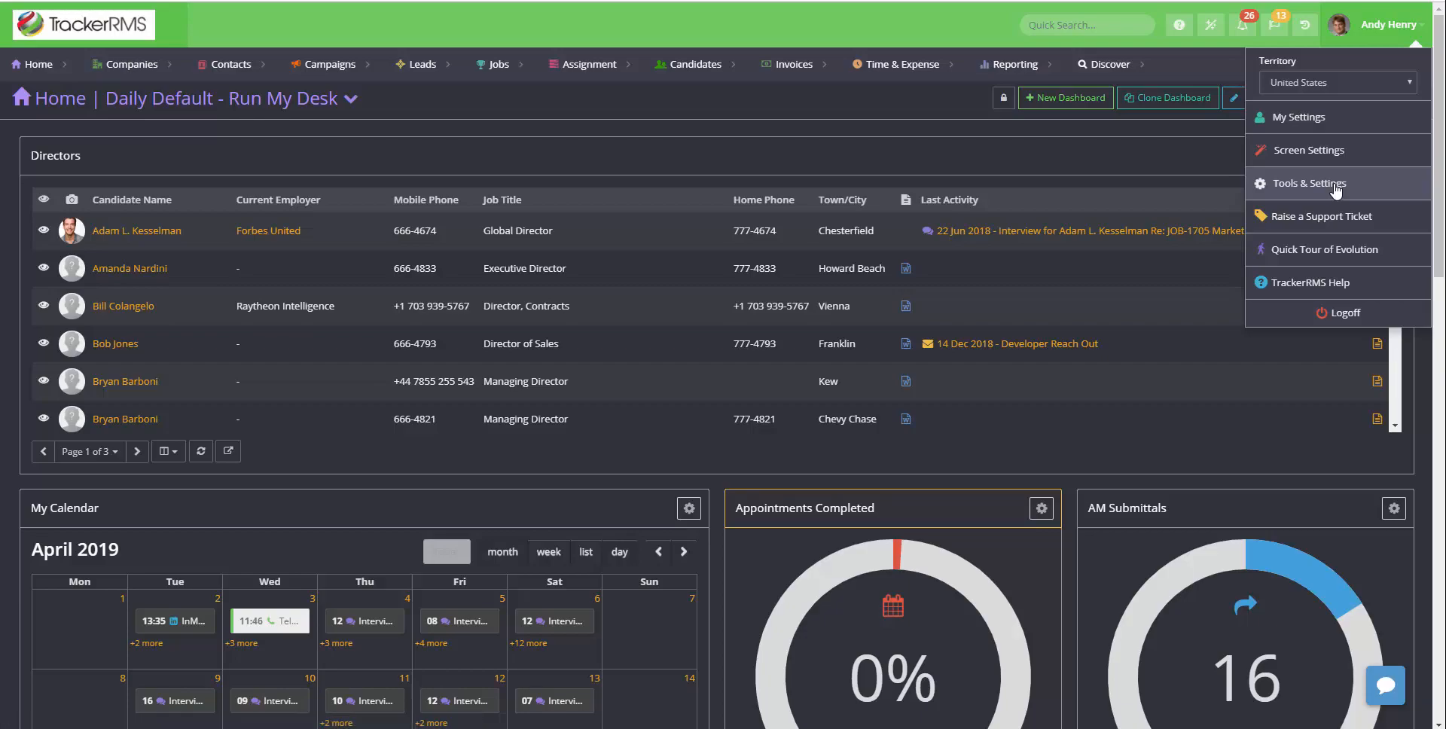
# Open the standard email, text and letter templates in Tools & Settings and start a new template.
pyautogui.click(1336, 188)
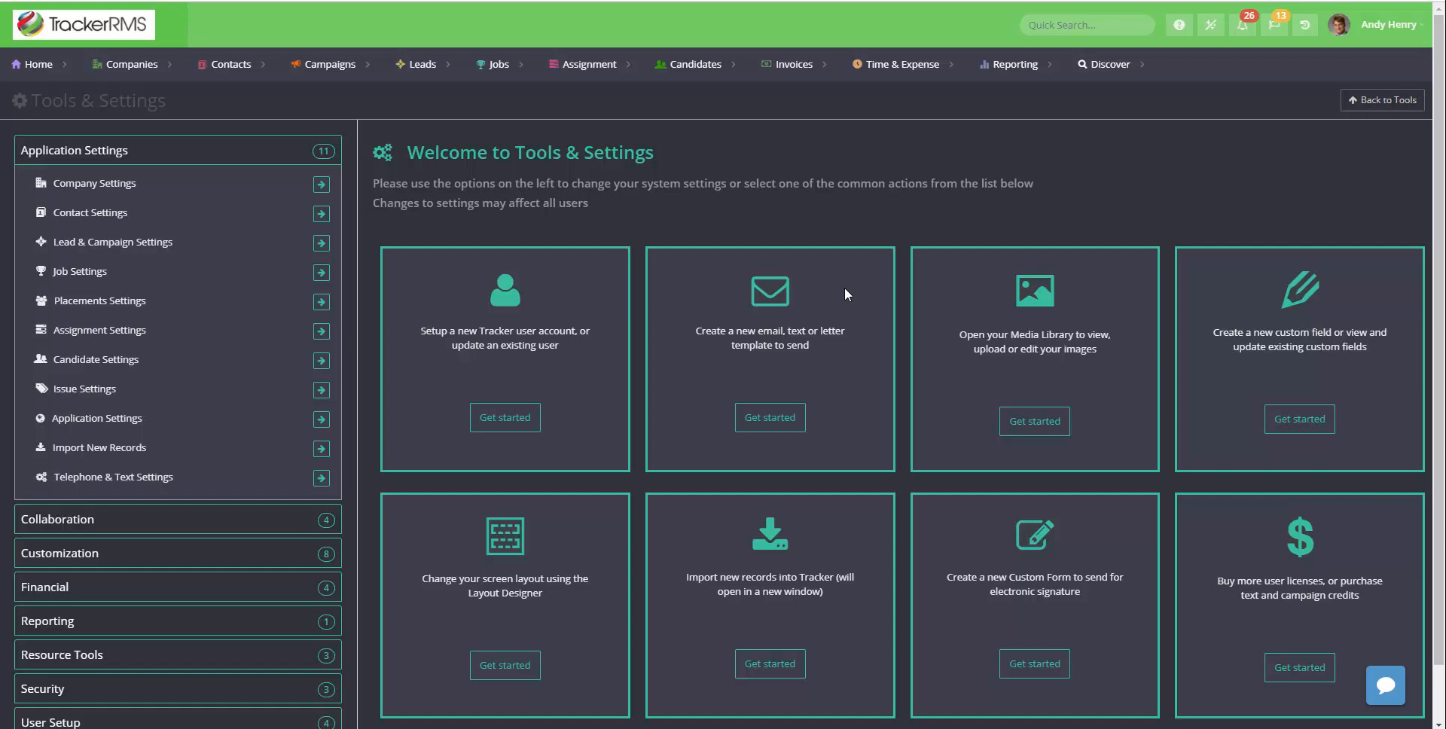
pyautogui.click(770, 419)
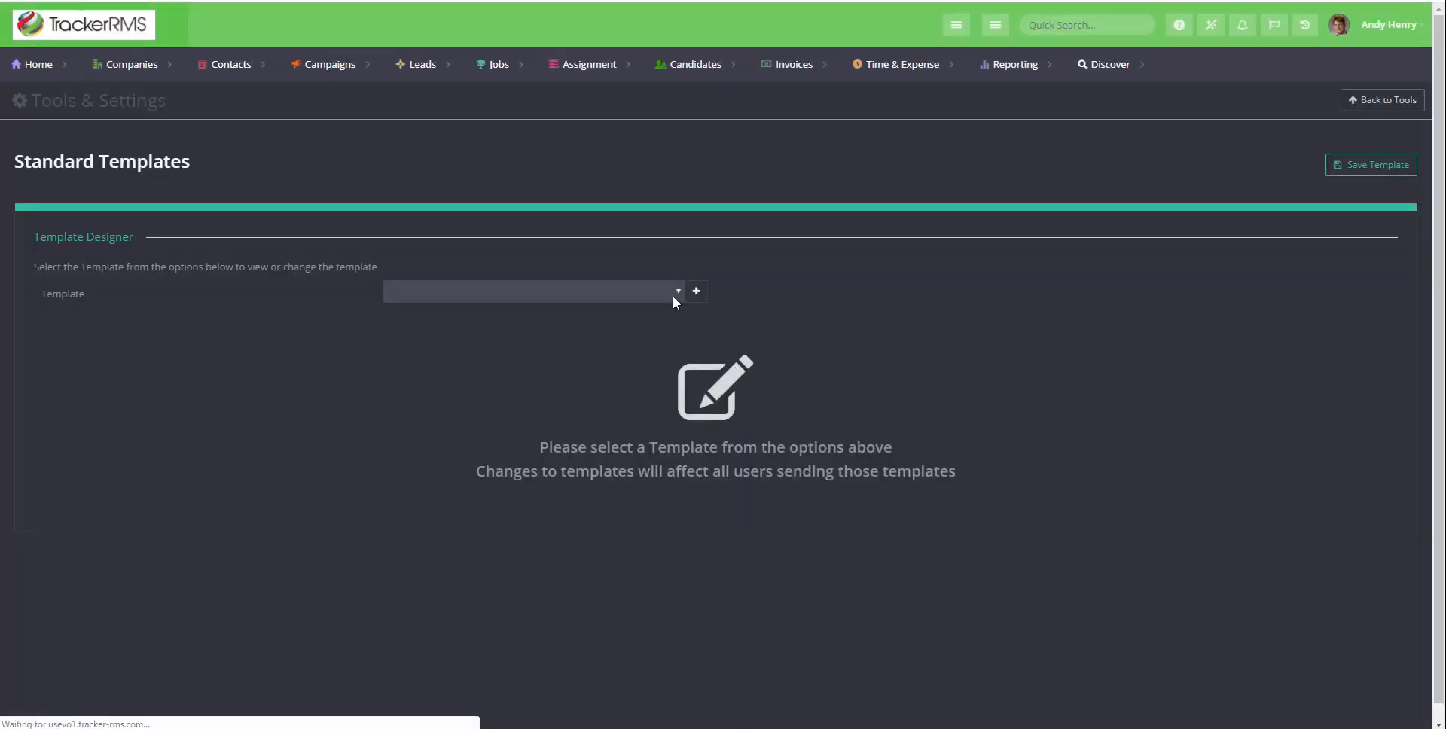
pyautogui.click(674, 302)
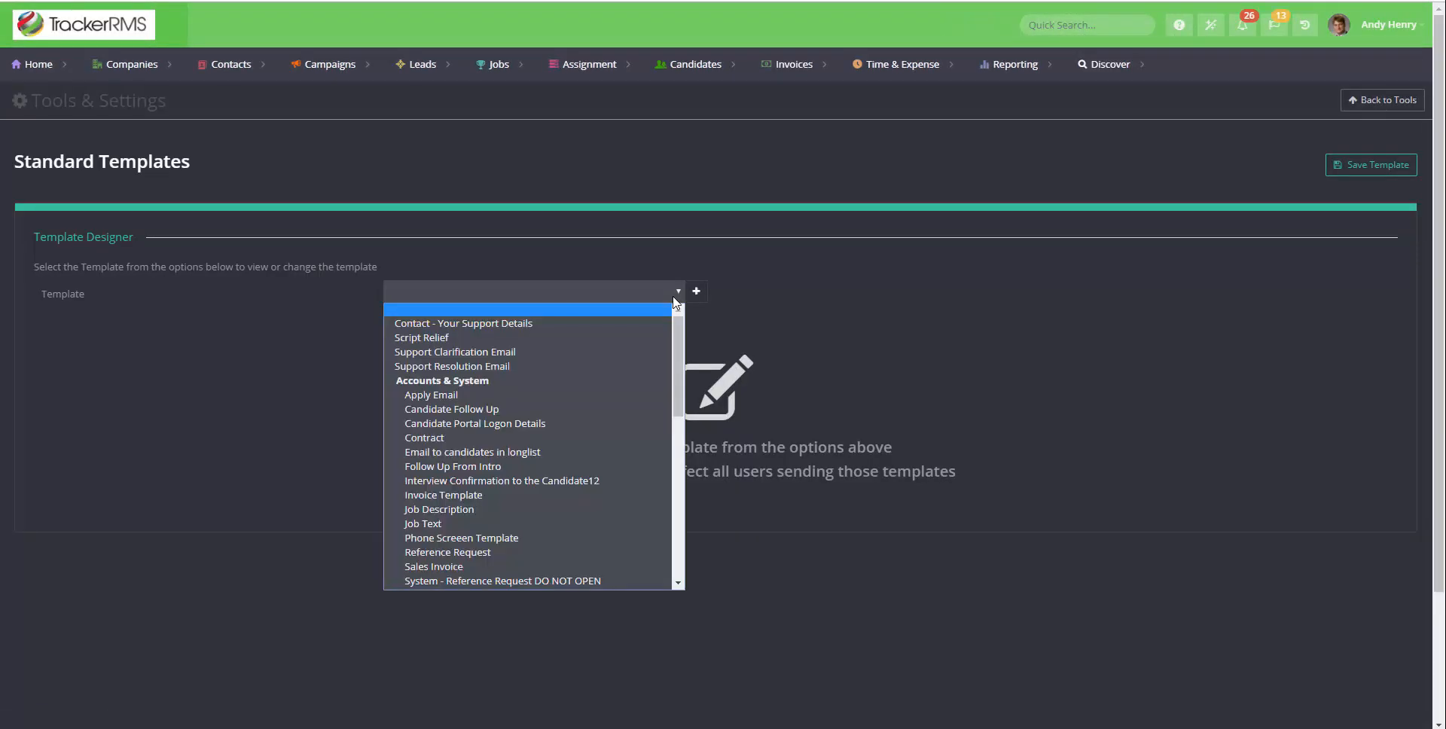
pyautogui.click(673, 296)
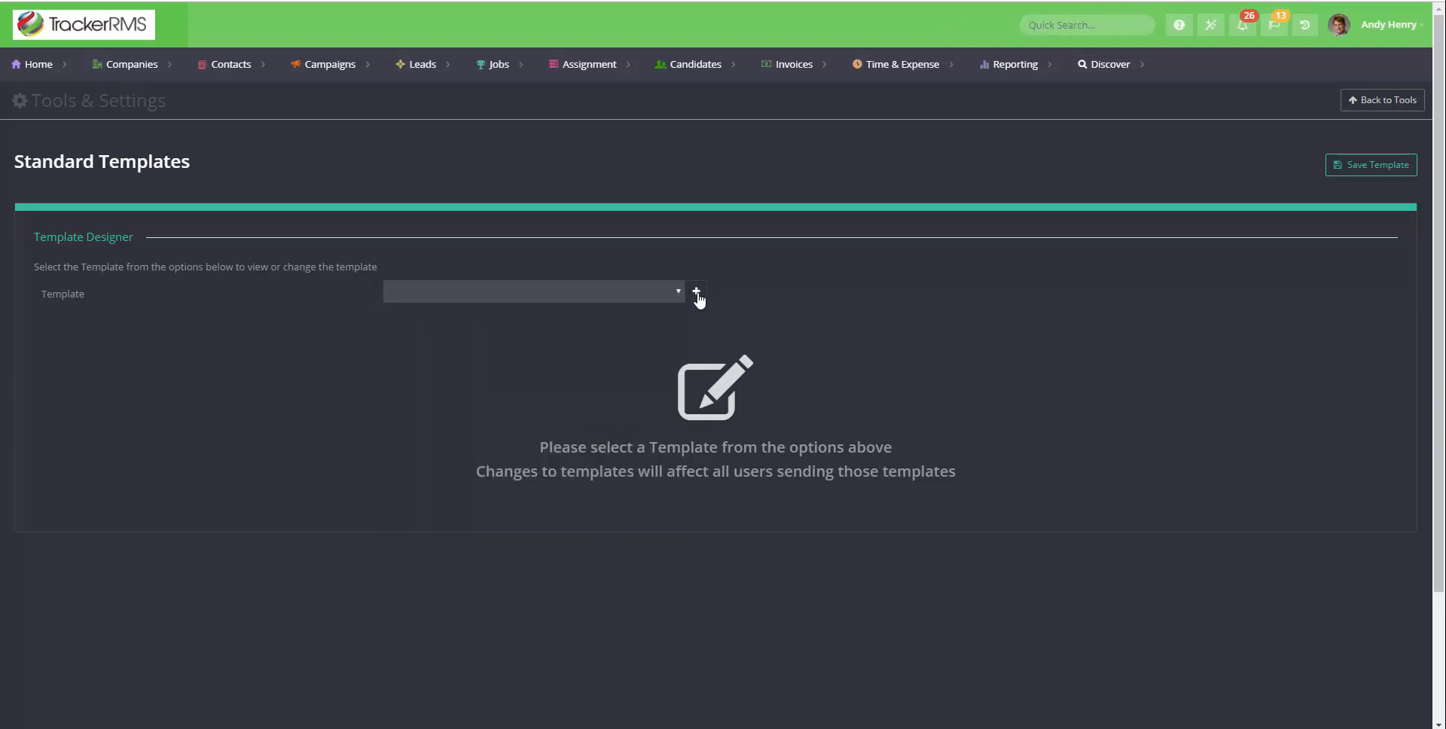
pyautogui.click(697, 294)
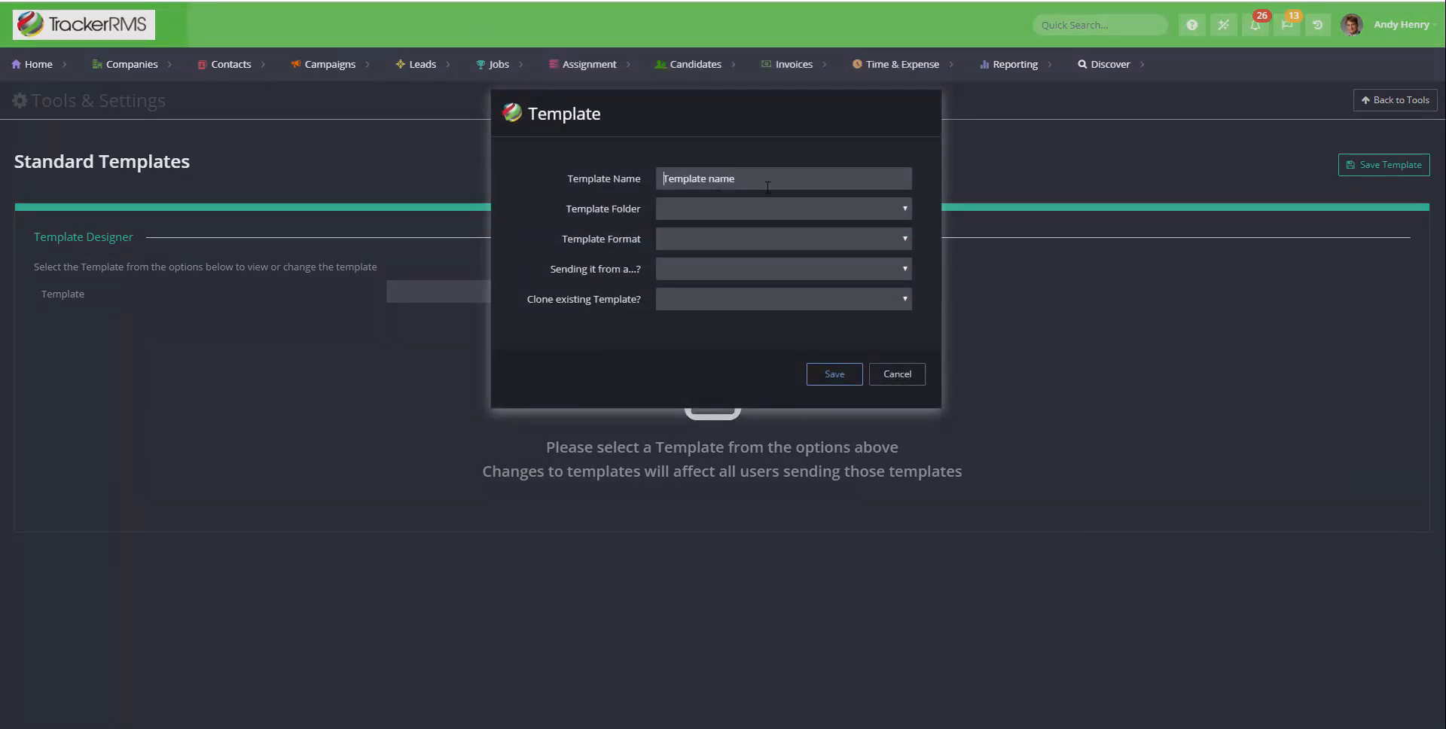
# Name the template "Send Job Description", file it under Resumes, Confirmations & Interviews, and choose the Email format.
pyautogui.write('Send Job Description')
pyautogui.click(789, 209)
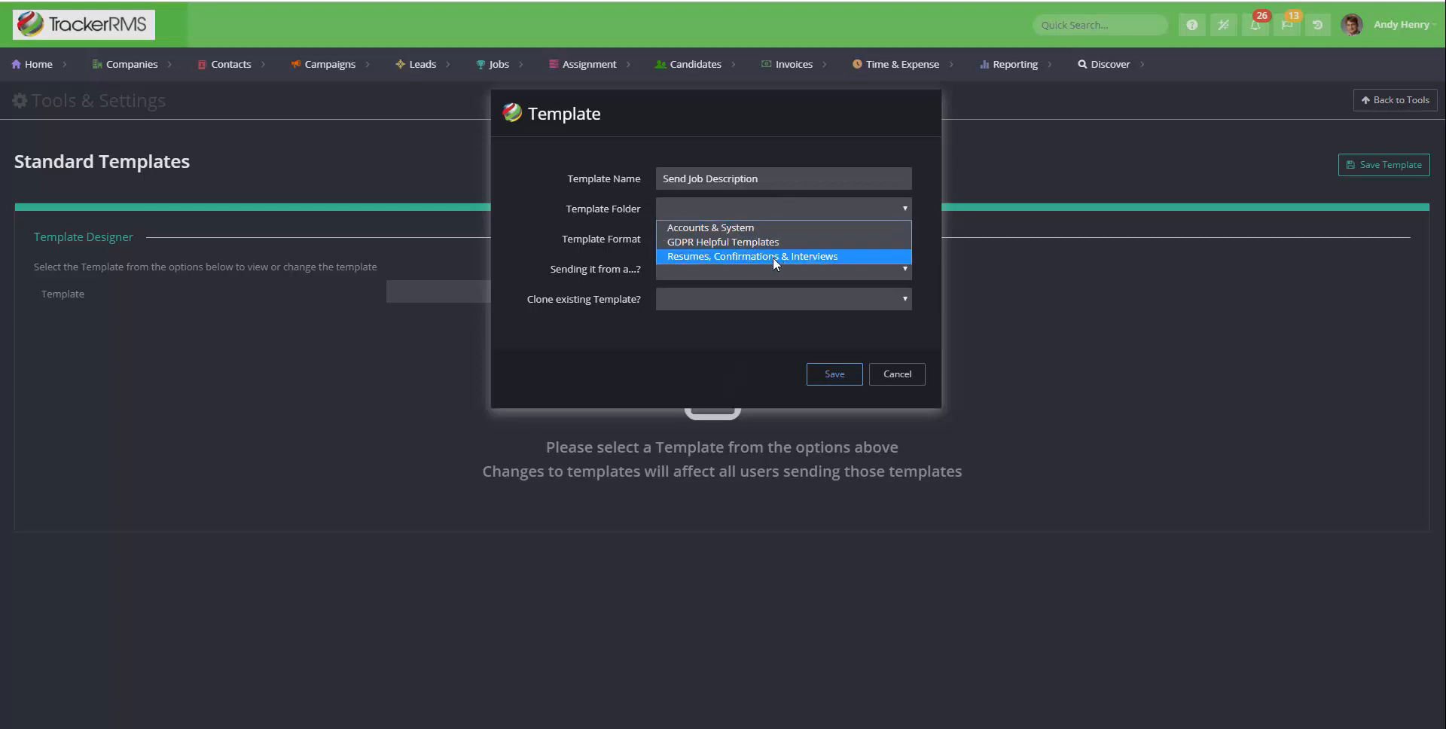
pyautogui.click(773, 257)
pyautogui.click(780, 238)
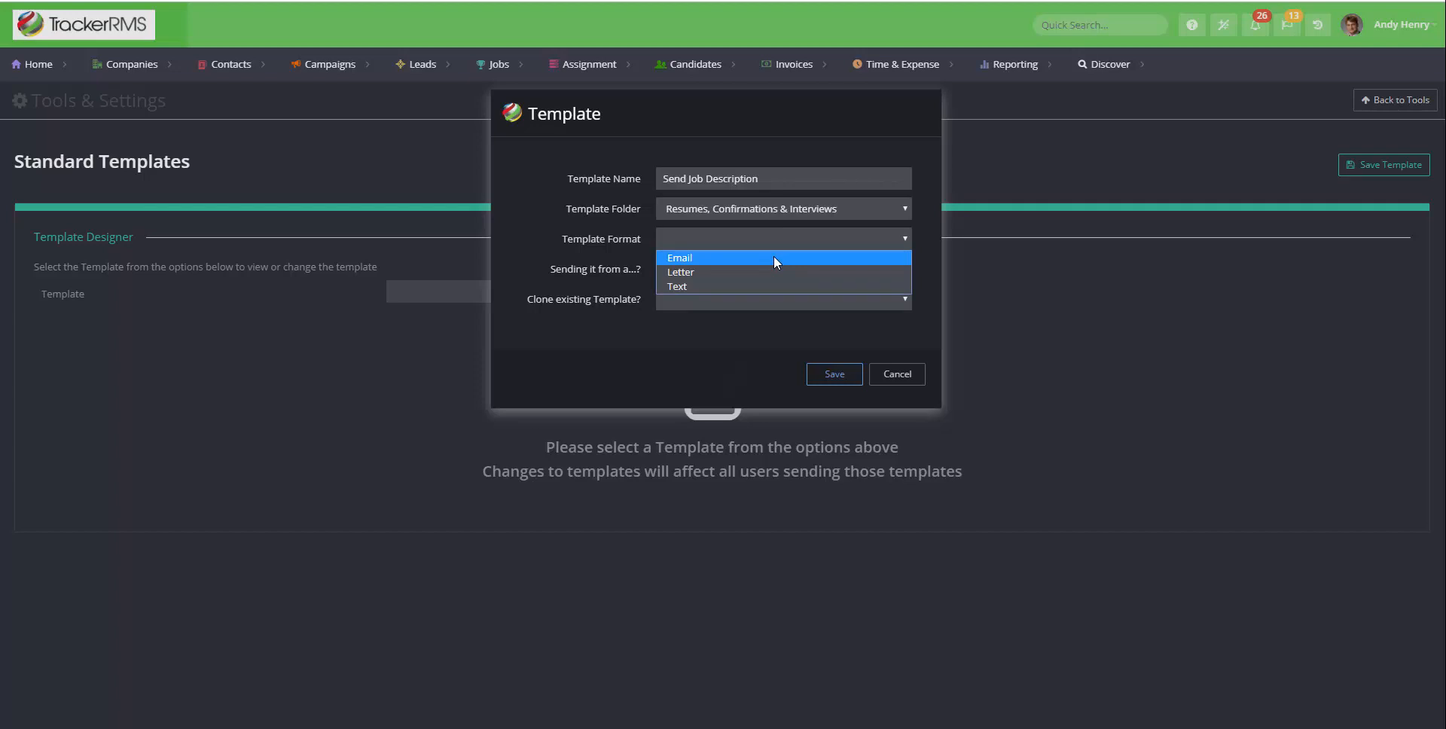
pyautogui.click(775, 258)
# Set the template to be sent from a Long List, leave the clone option empty, and save the new template.
pyautogui.click(775, 270)
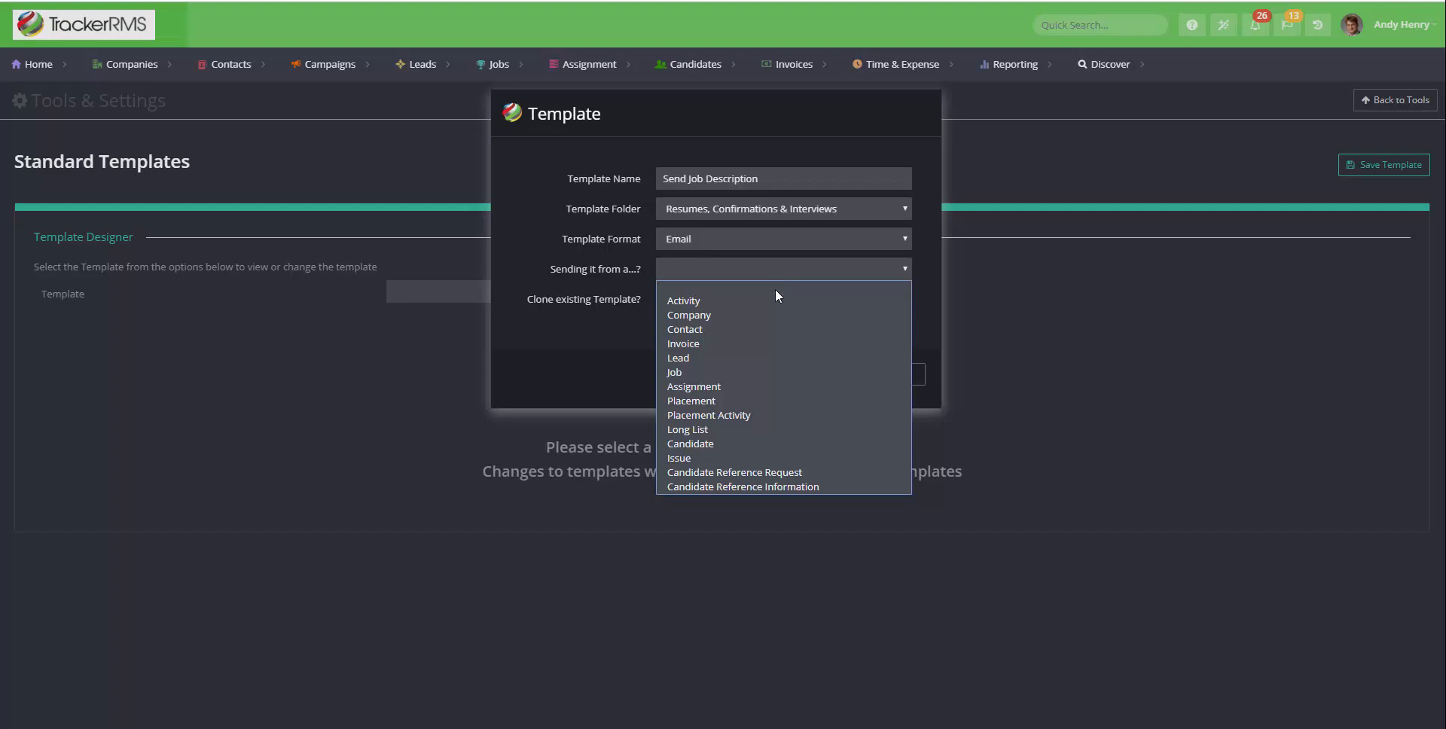
pyautogui.click(784, 429)
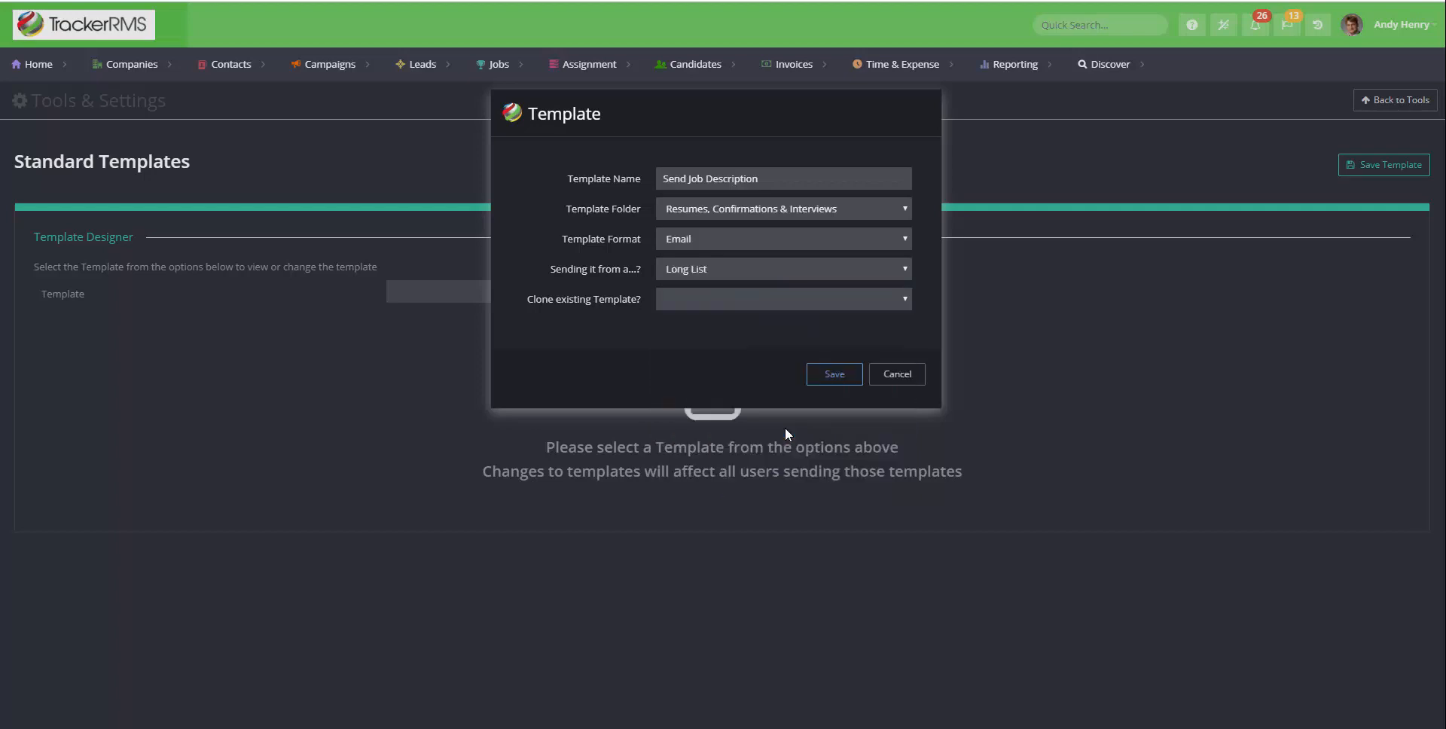
pyautogui.click(743, 304)
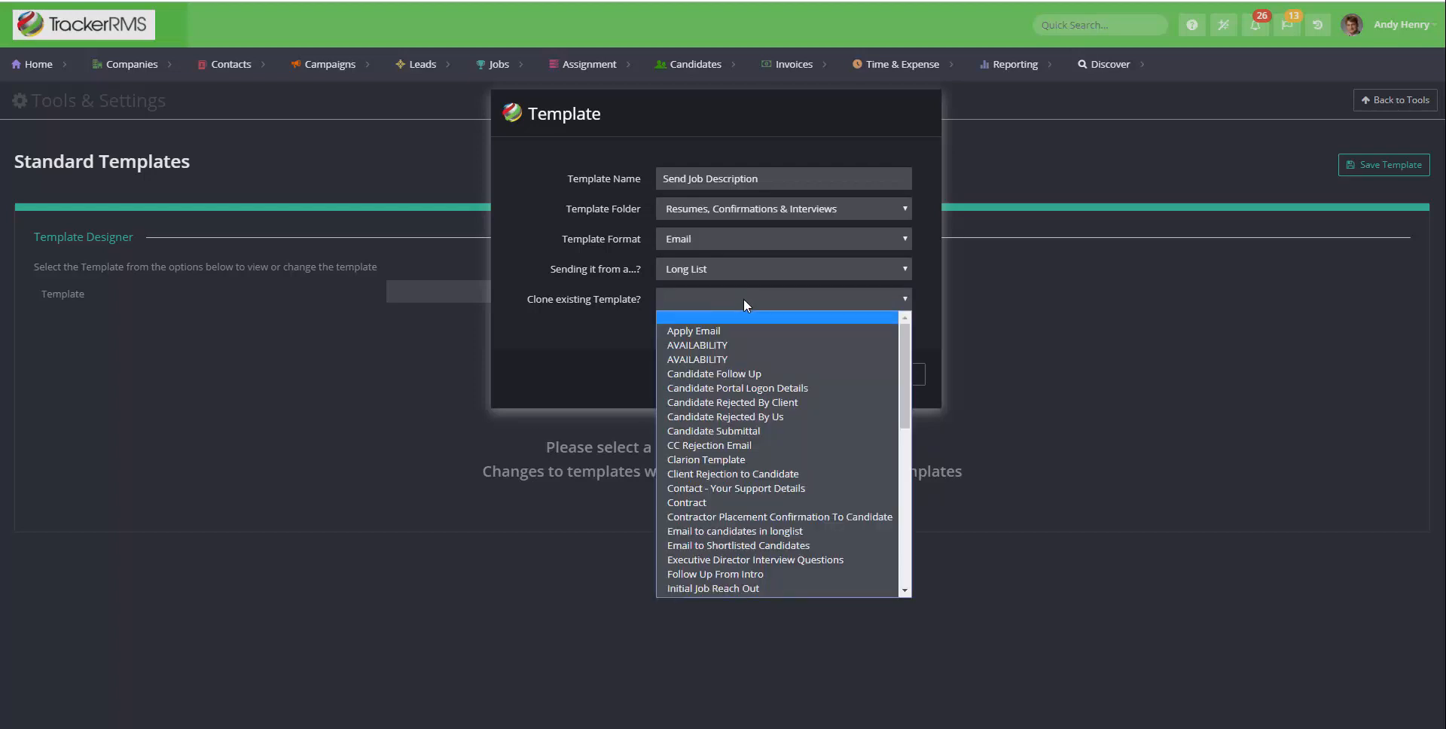
pyautogui.scroll(-7, 787, 368)
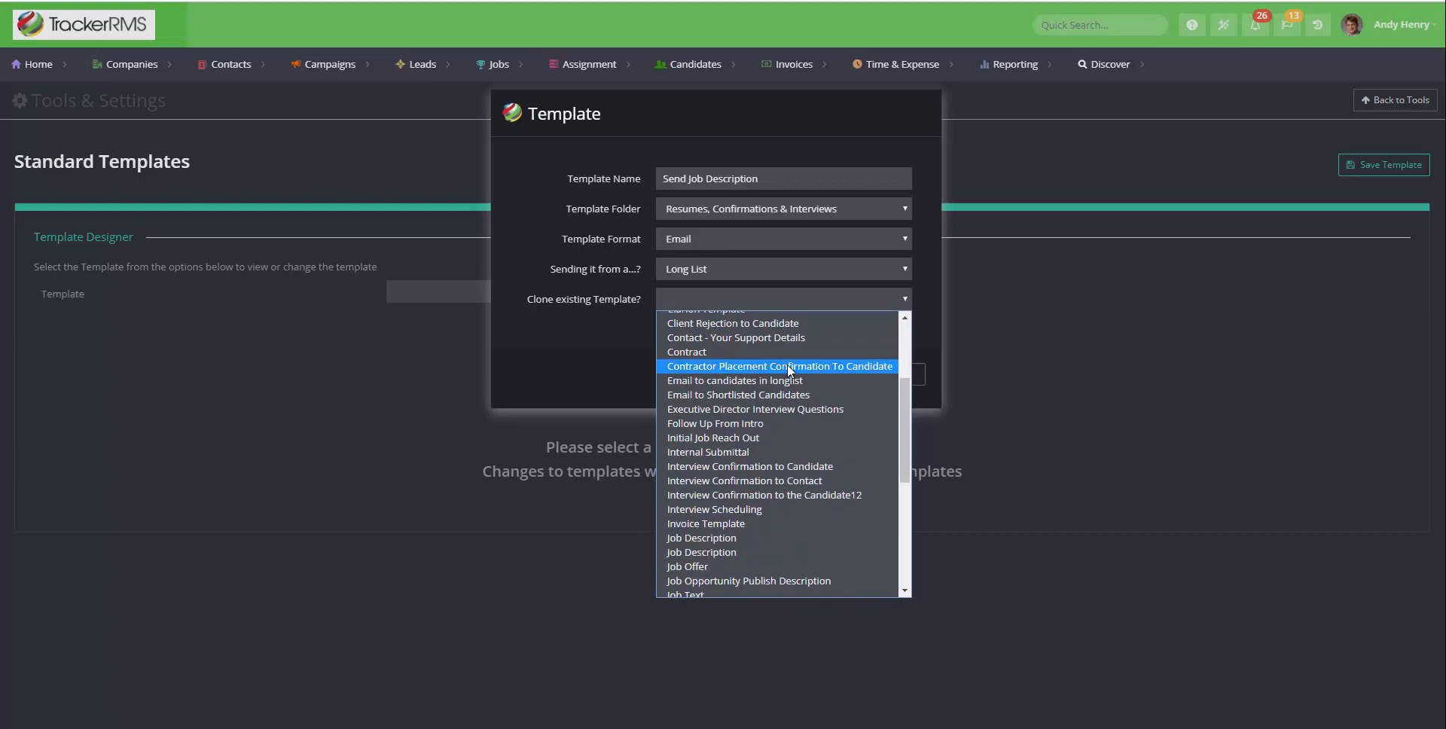
pyautogui.scroll(7, 788, 365)
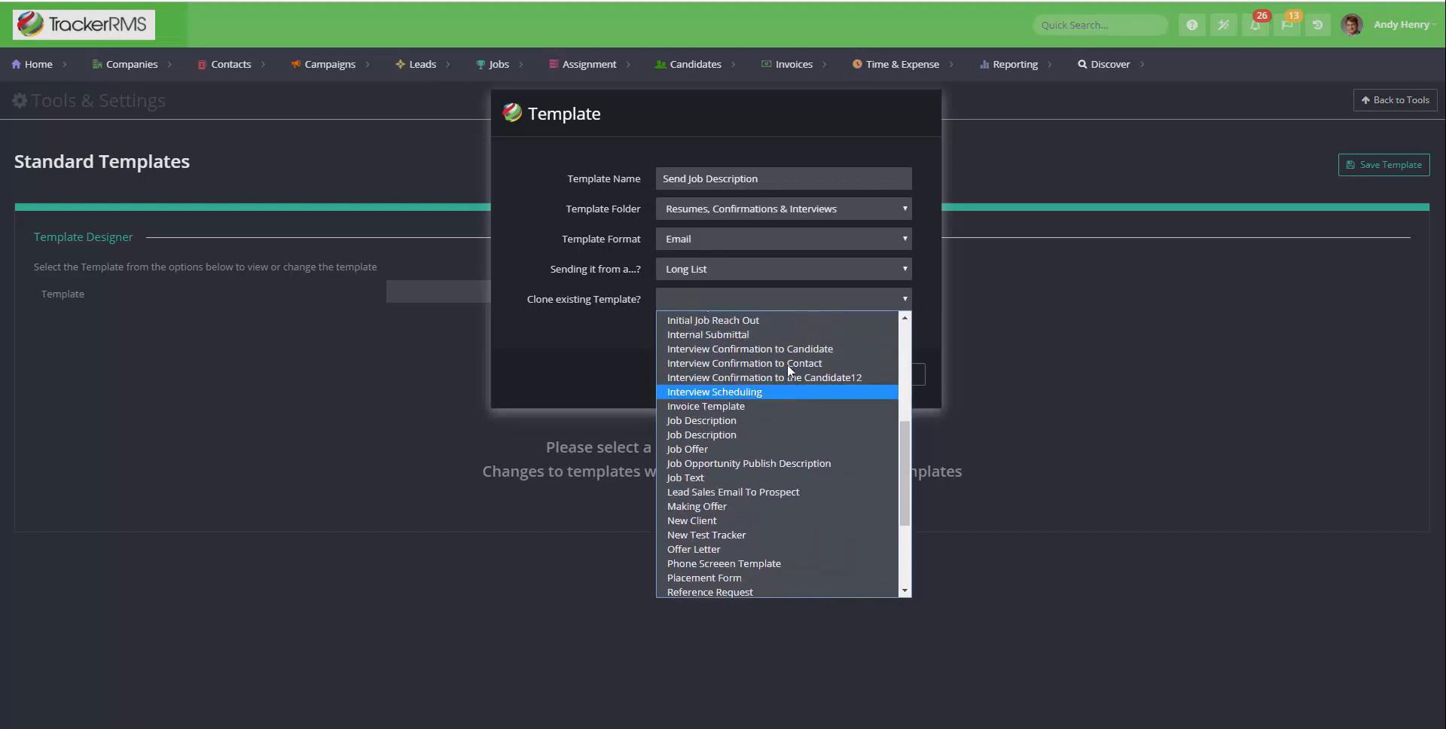
pyautogui.click(614, 343)
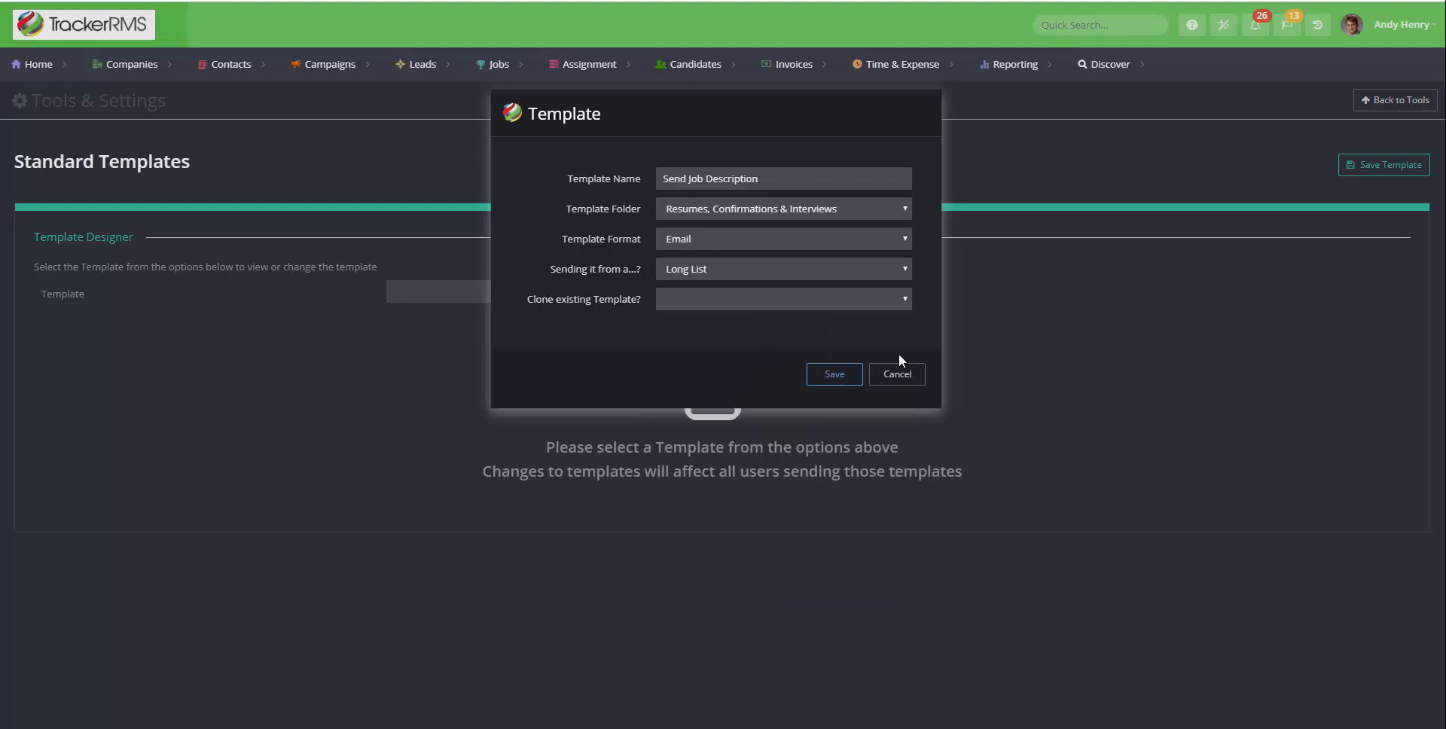
pyautogui.click(834, 376)
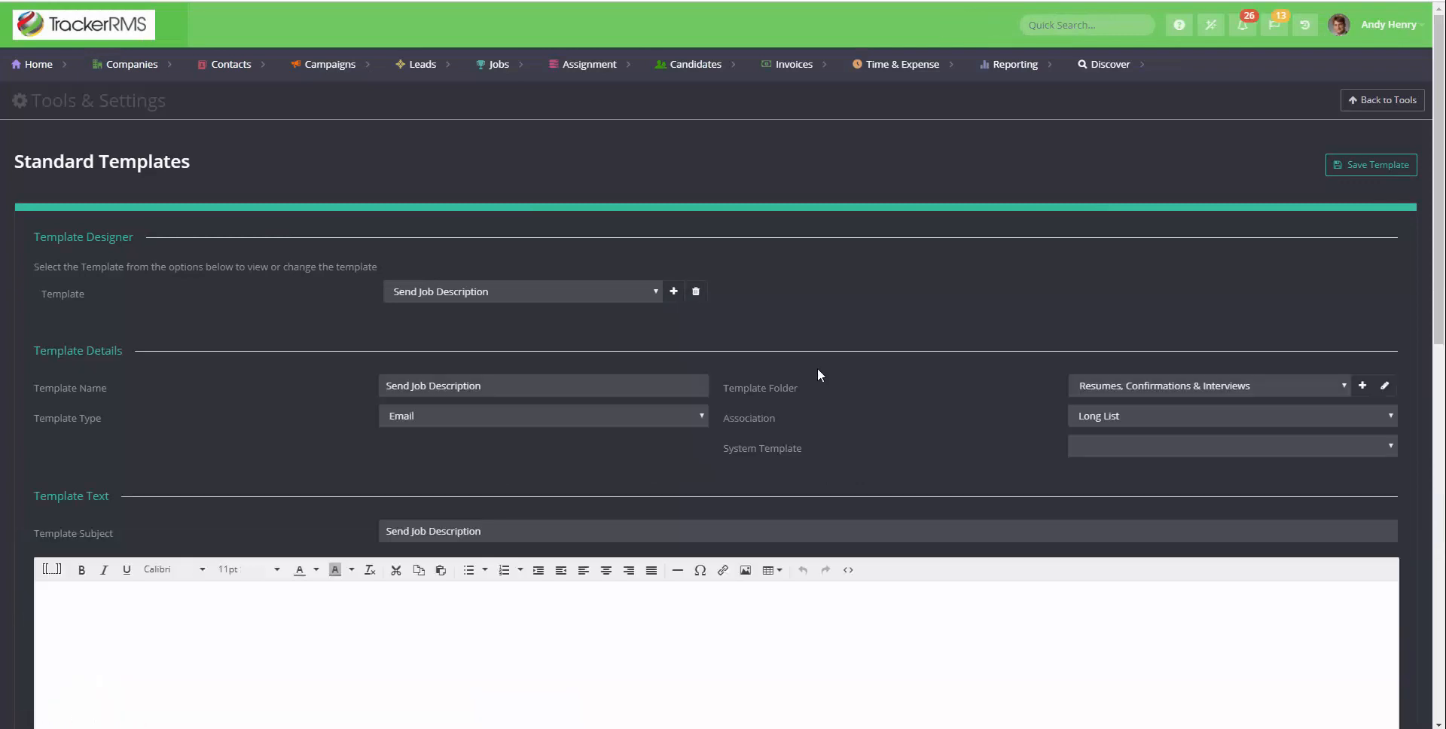
# Replace the template subject with "Are you interested in a".
pyautogui.scroll(-1, 814, 343)
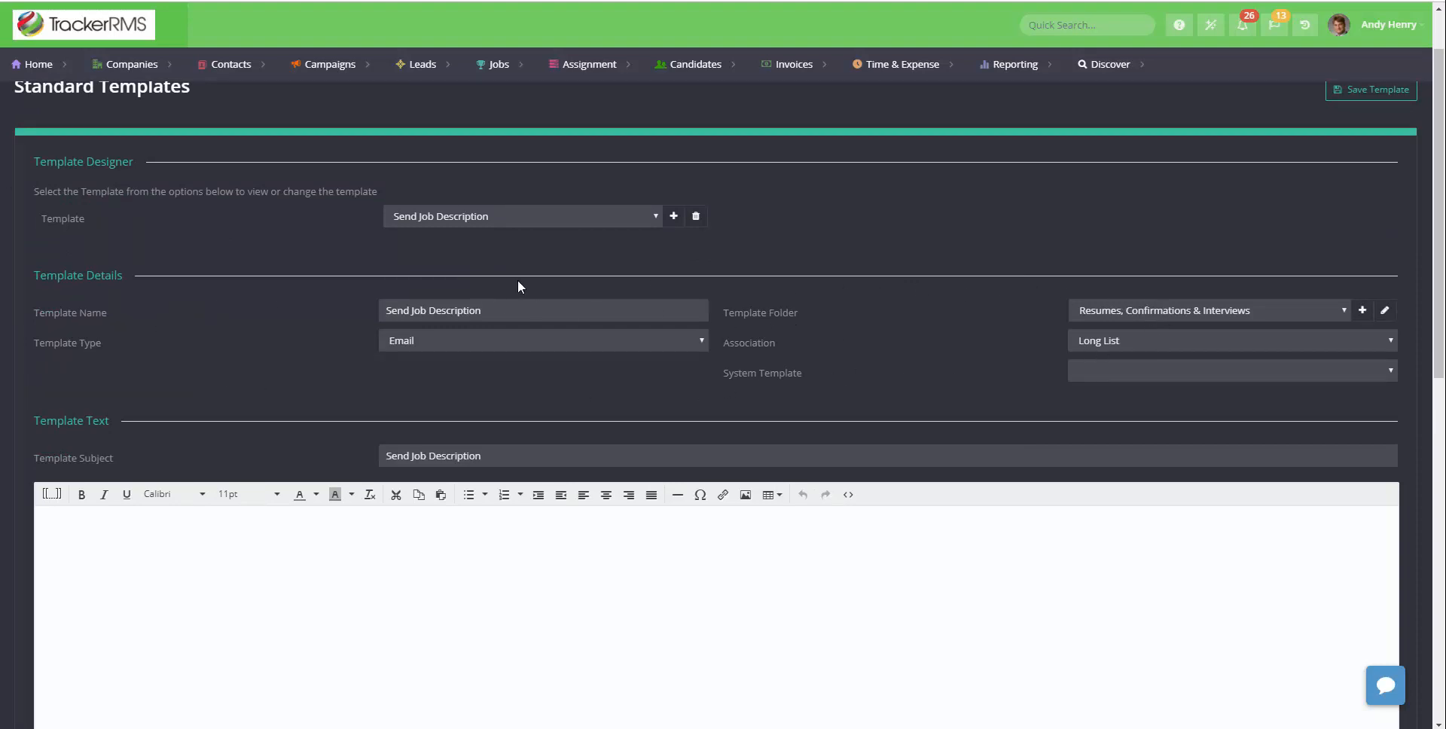
pyautogui.scroll(-2, 317, 310)
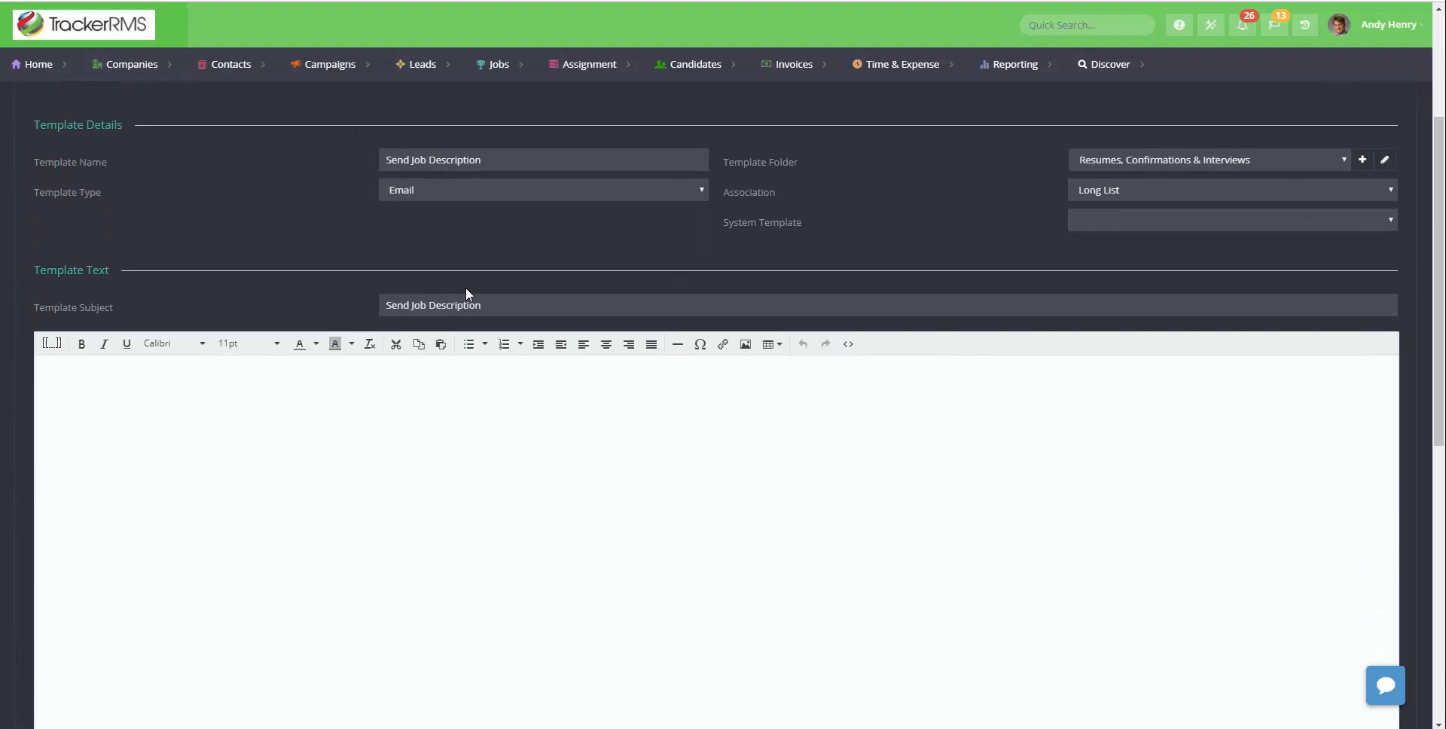
pyautogui.click(513, 302)
pyautogui.moveTo(482, 305); pyautogui.dragTo(378, 322)
pyautogui.write('Are you interested in a')
# Begin the email body with the greeting "Hi" followed by the Resource First Name merge tag.
pyautogui.click(139, 393)
pyautogui.write('Hi')
pyautogui.click(53, 345)
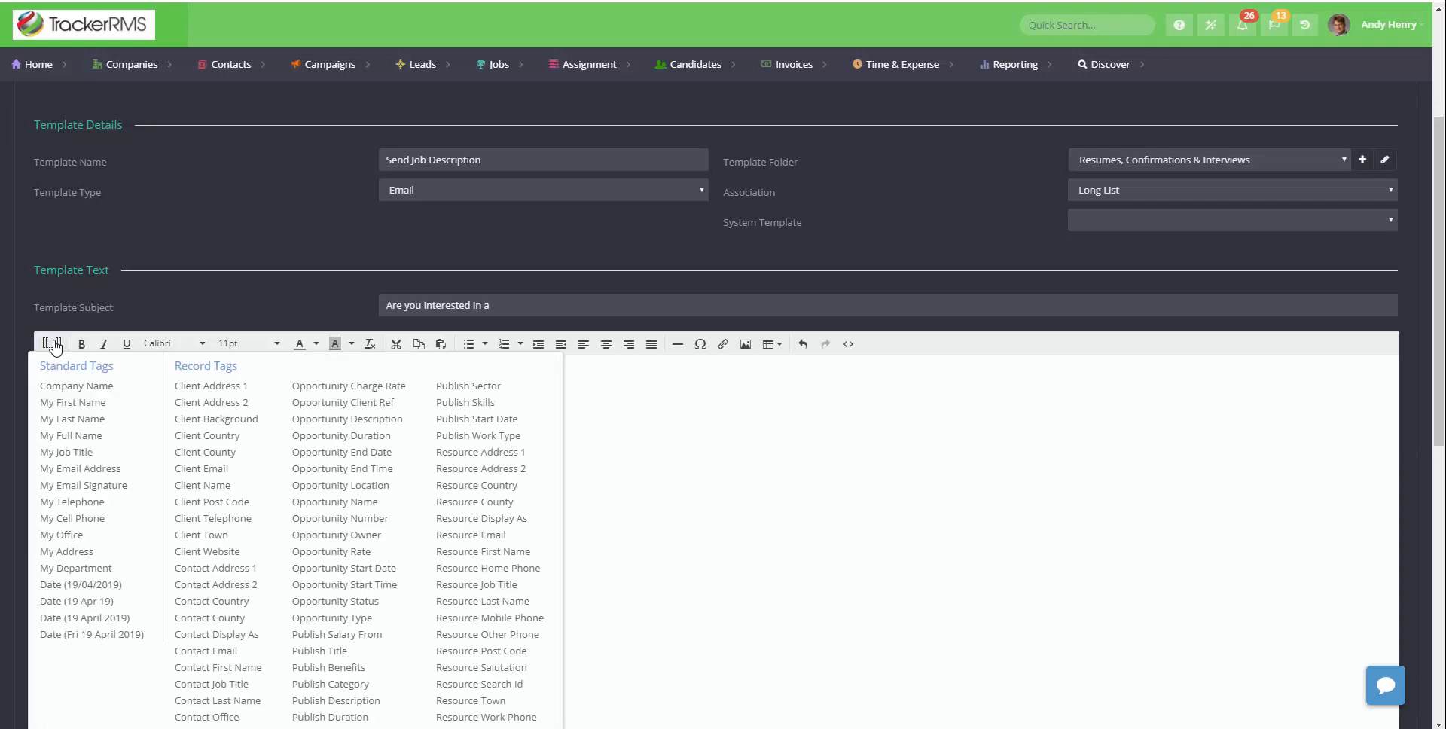
pyautogui.scroll(-1, 230, 450)
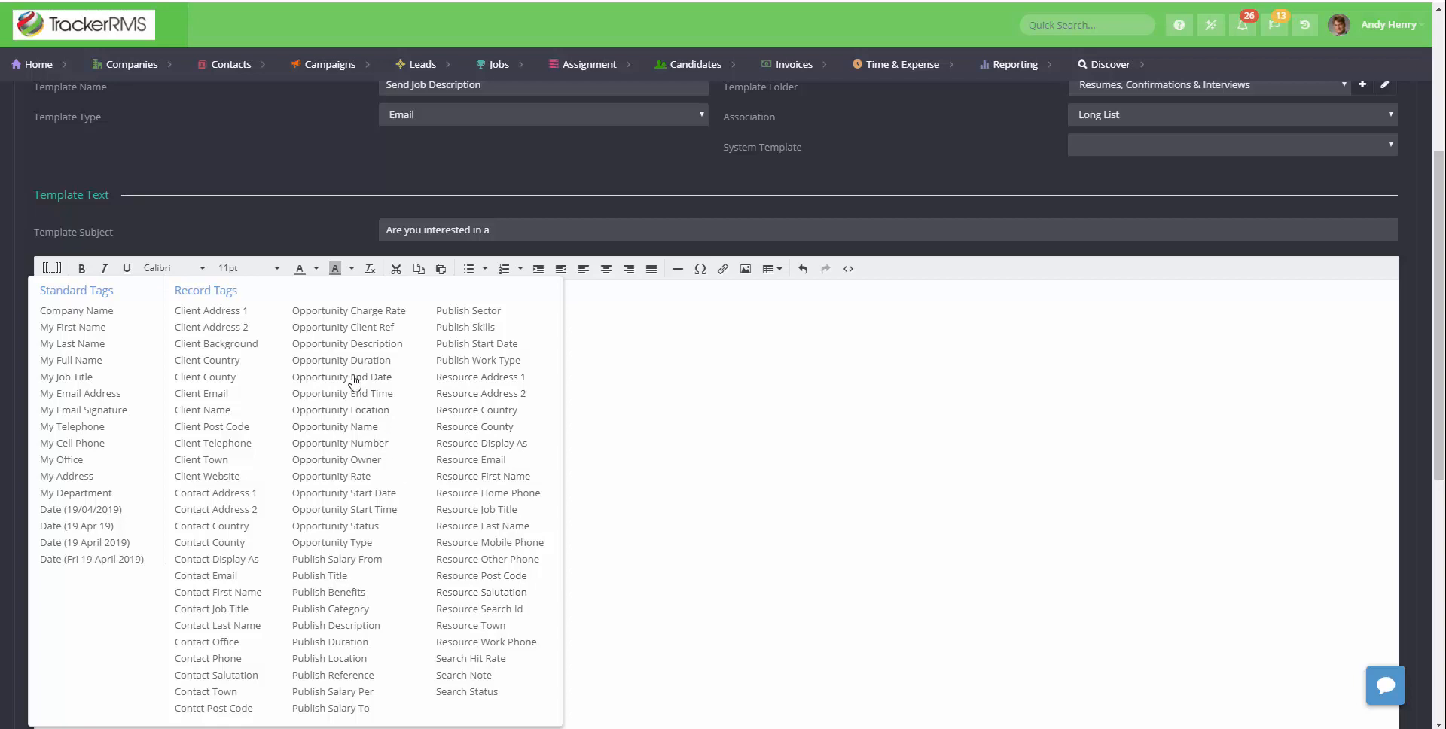
pyautogui.click(482, 71)
pyautogui.moveTo(707, 69)
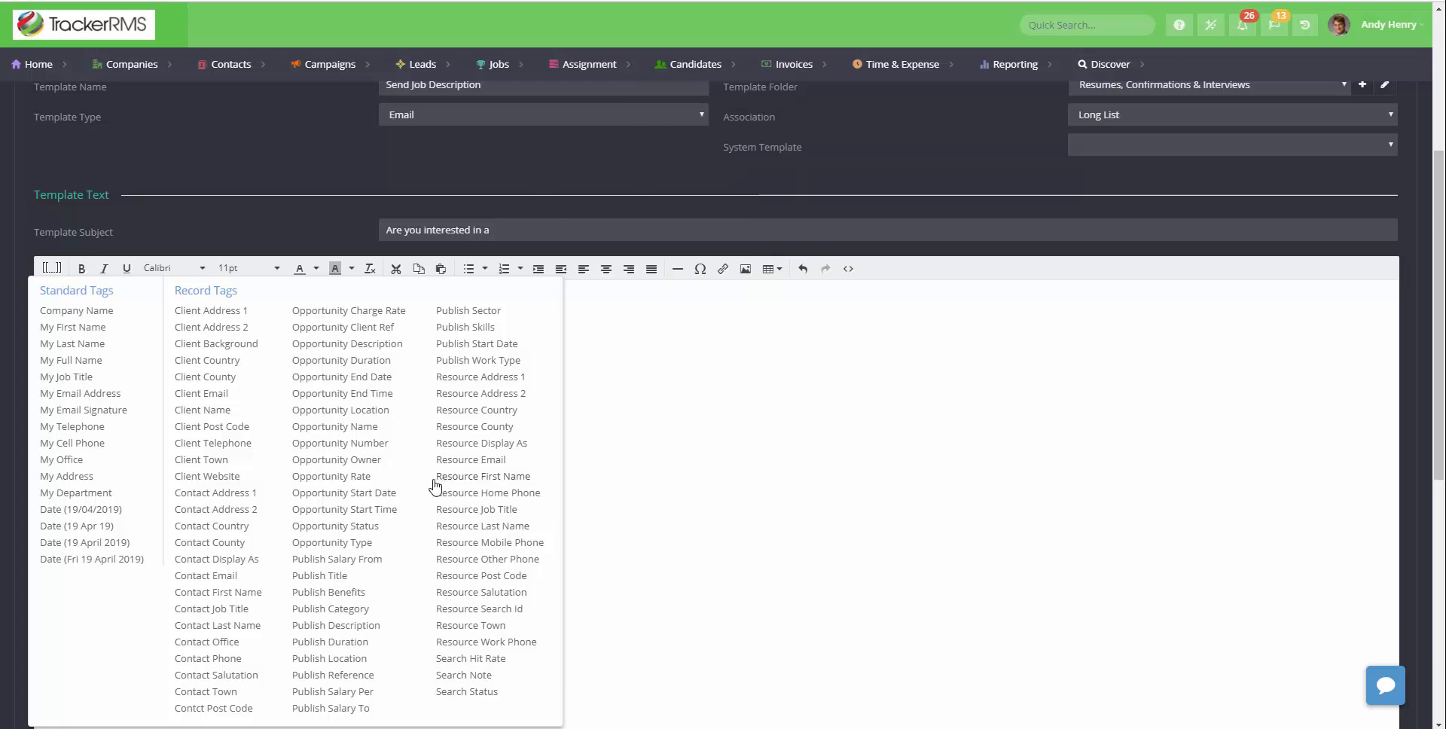
pyautogui.click(482, 477)
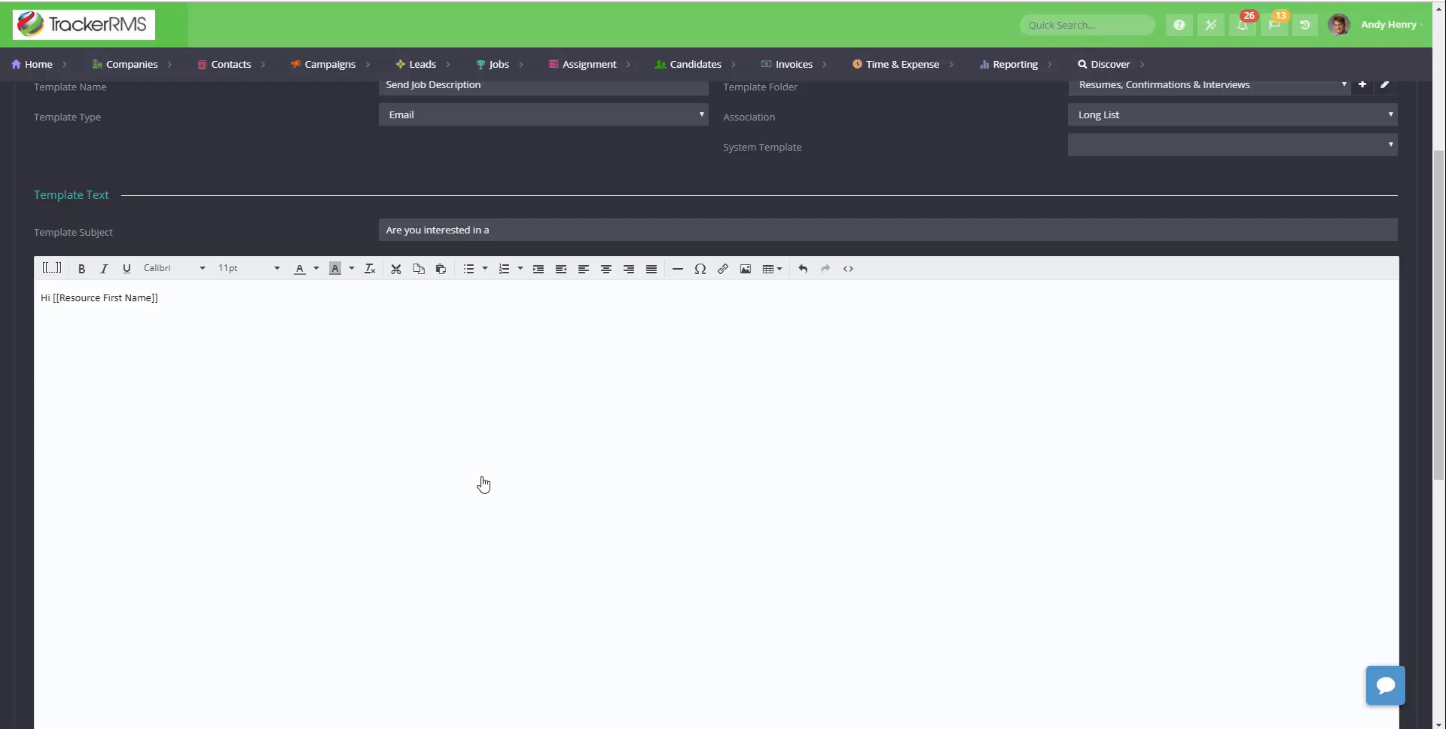
# Add a comma and a new line: "Are you interested in the role of [[Opportunity Name]]? Take a look at the description below:", using the merge tag.
pyautogui.write(',')
pyautogui.press('Return')
pyautogui.write('Are you interested in the role of')
pyautogui.click(56, 270)
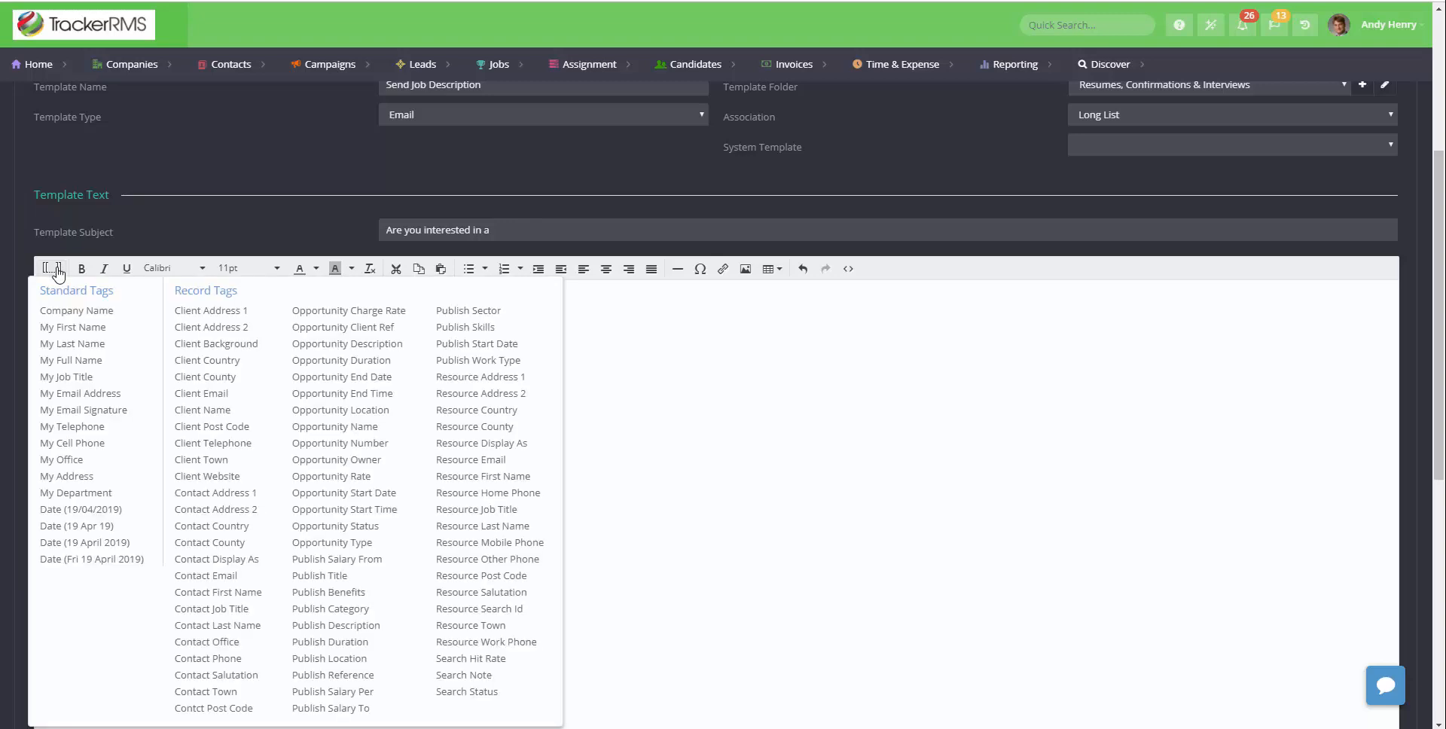
pyautogui.click(337, 427)
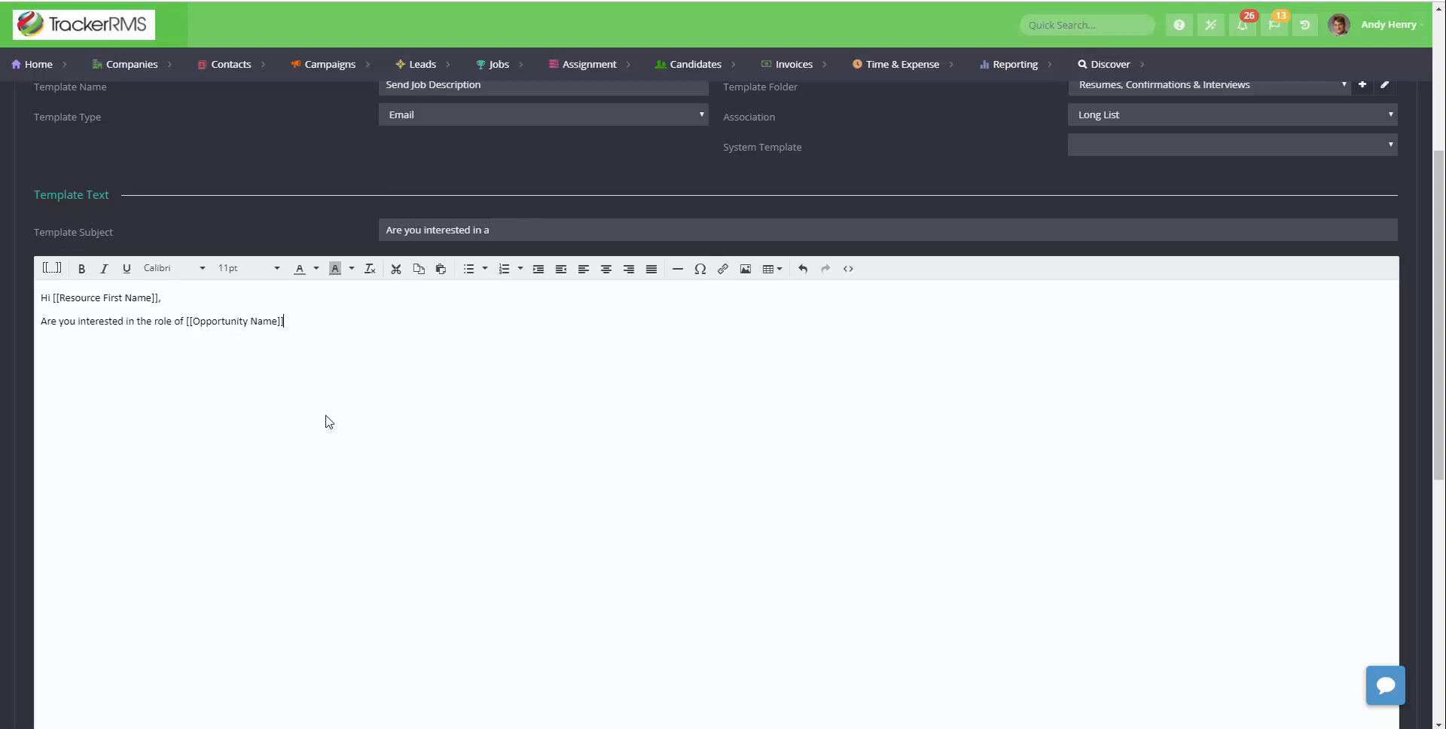
pyautogui.write('? Take a look at the descritption below:')
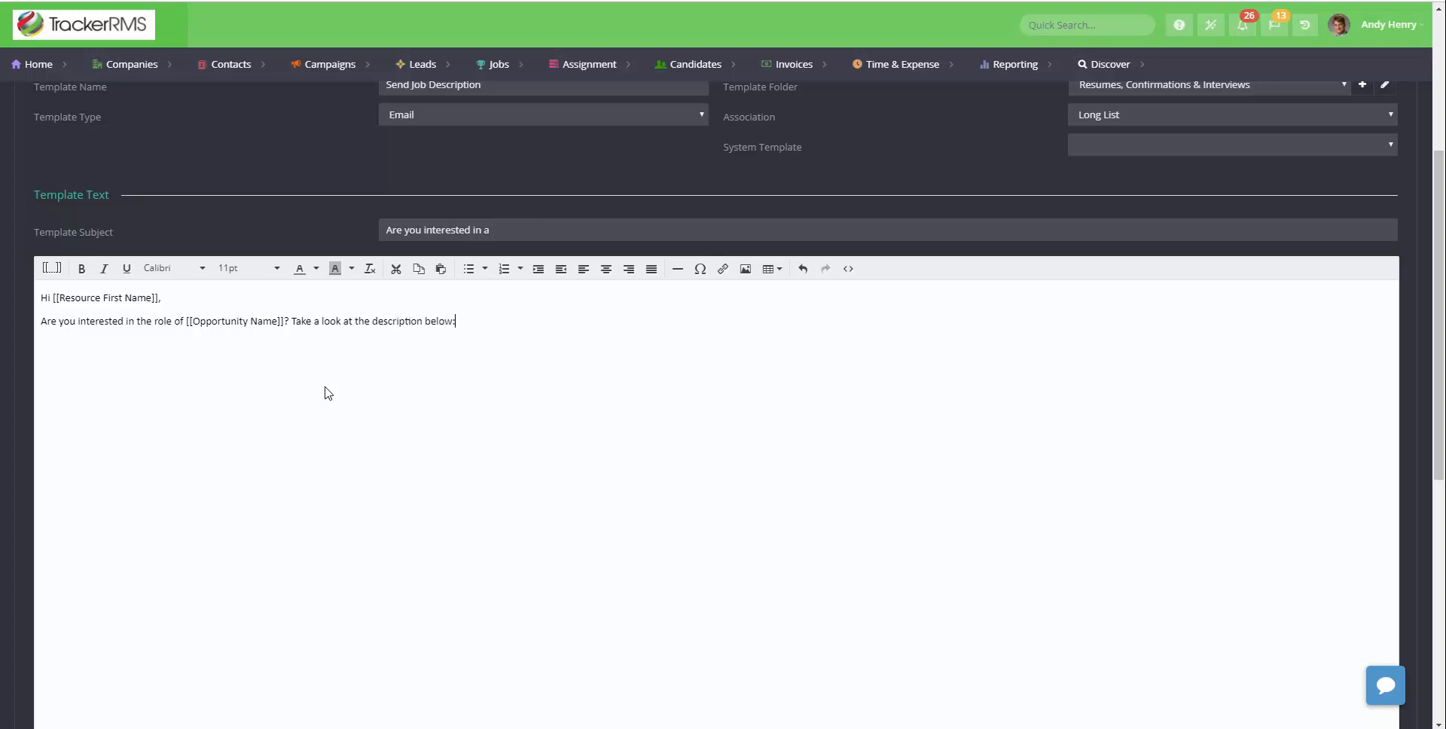
# Insert the Opportunity Description merge tag below the question and add the line "Let me know!" under it.
pyautogui.click(60, 269)
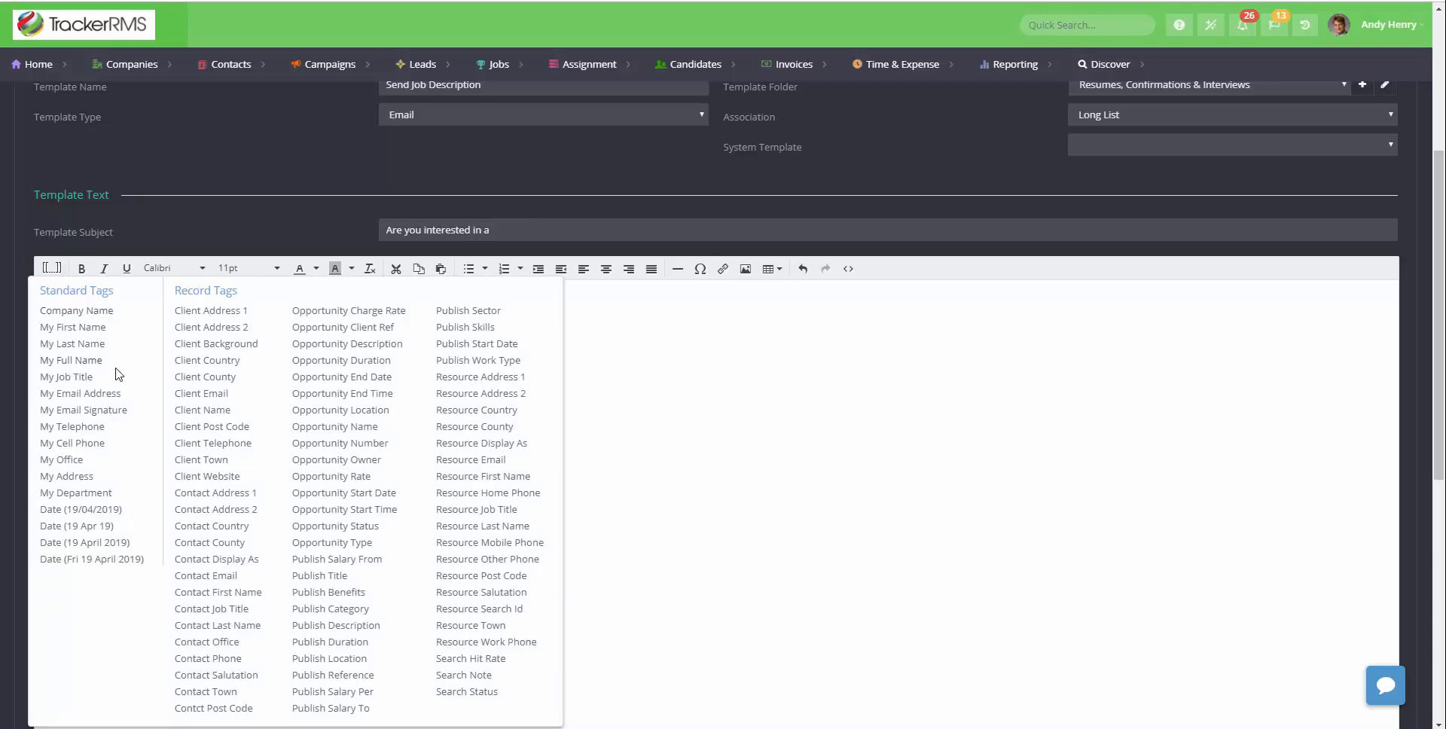
pyautogui.click(325, 345)
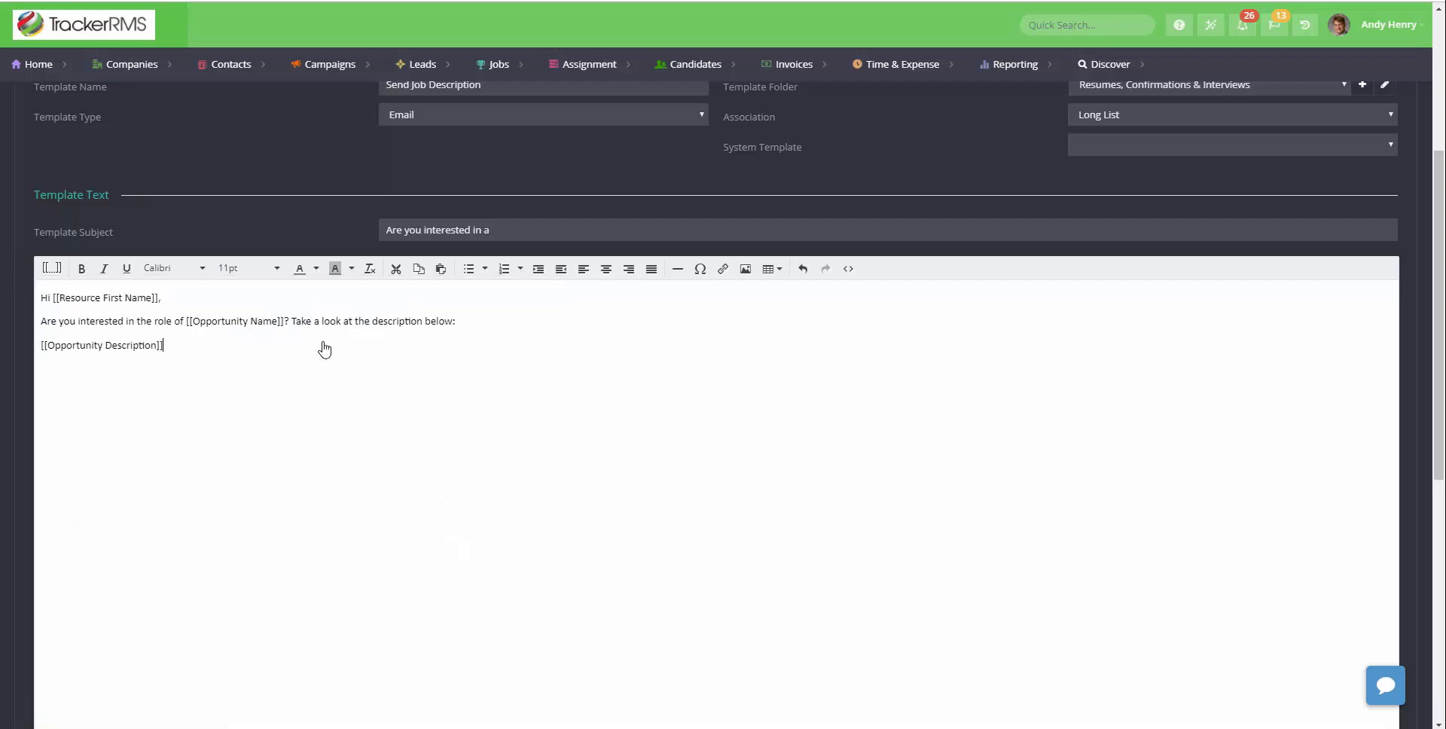
pyautogui.press('Return')
pyautogui.write('Let me know!')
# Sign off the email body with the My First Name and My Email Signature merge tags on separate lines.
pyautogui.click(59, 271)
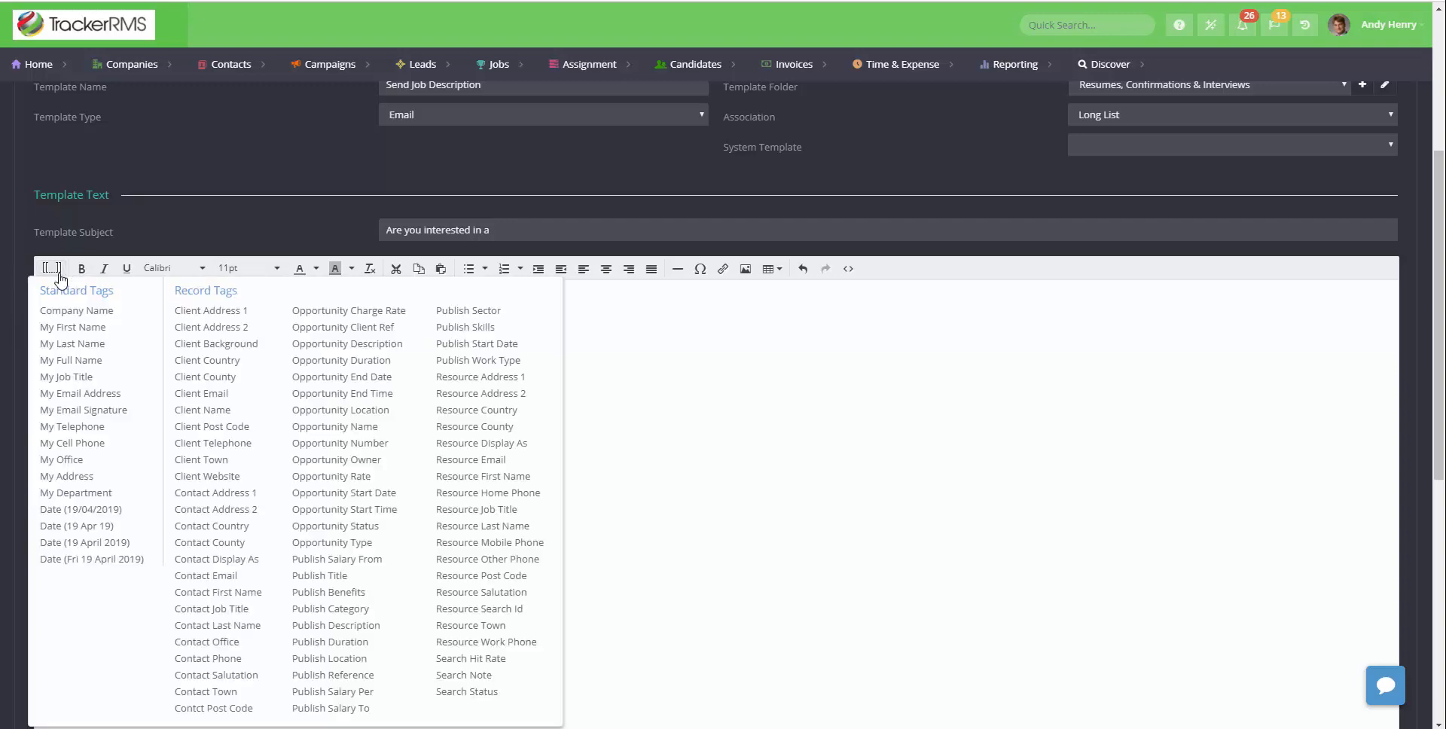
pyautogui.click(102, 329)
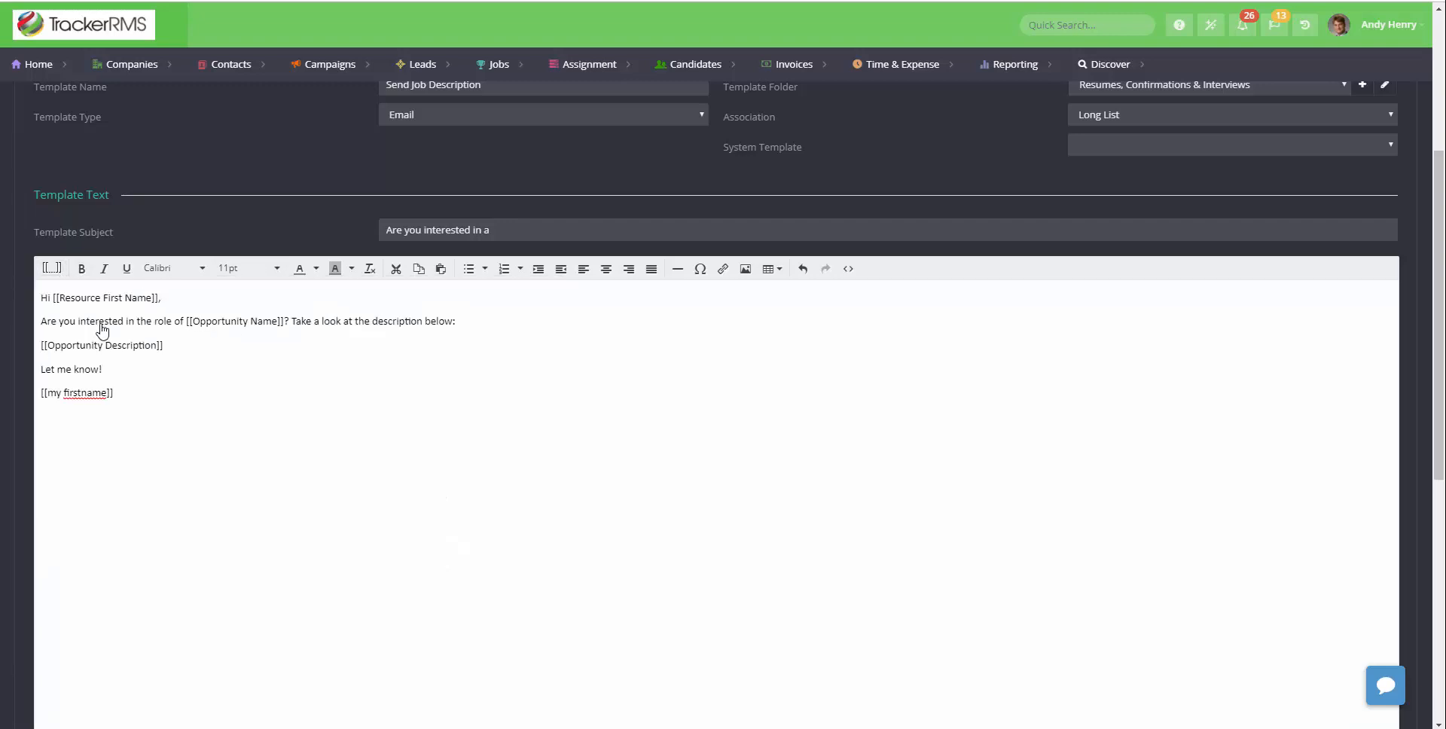
pyautogui.click(52, 269)
pyautogui.click(111, 411)
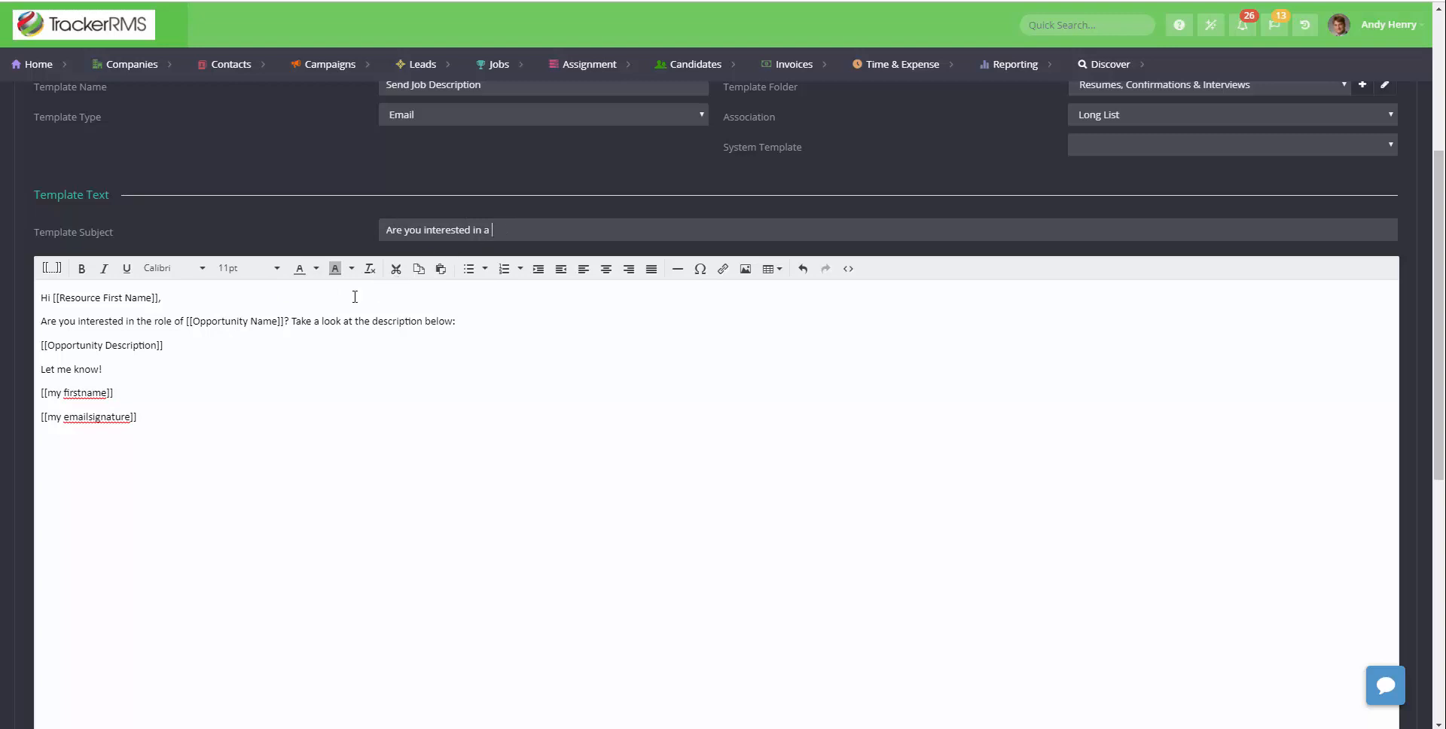
# Copy the Opportunity Name tag from the body to the end of the subject and finish the subject with "role?".
pyautogui.moveTo(285, 321); pyautogui.dragTo(189, 328)
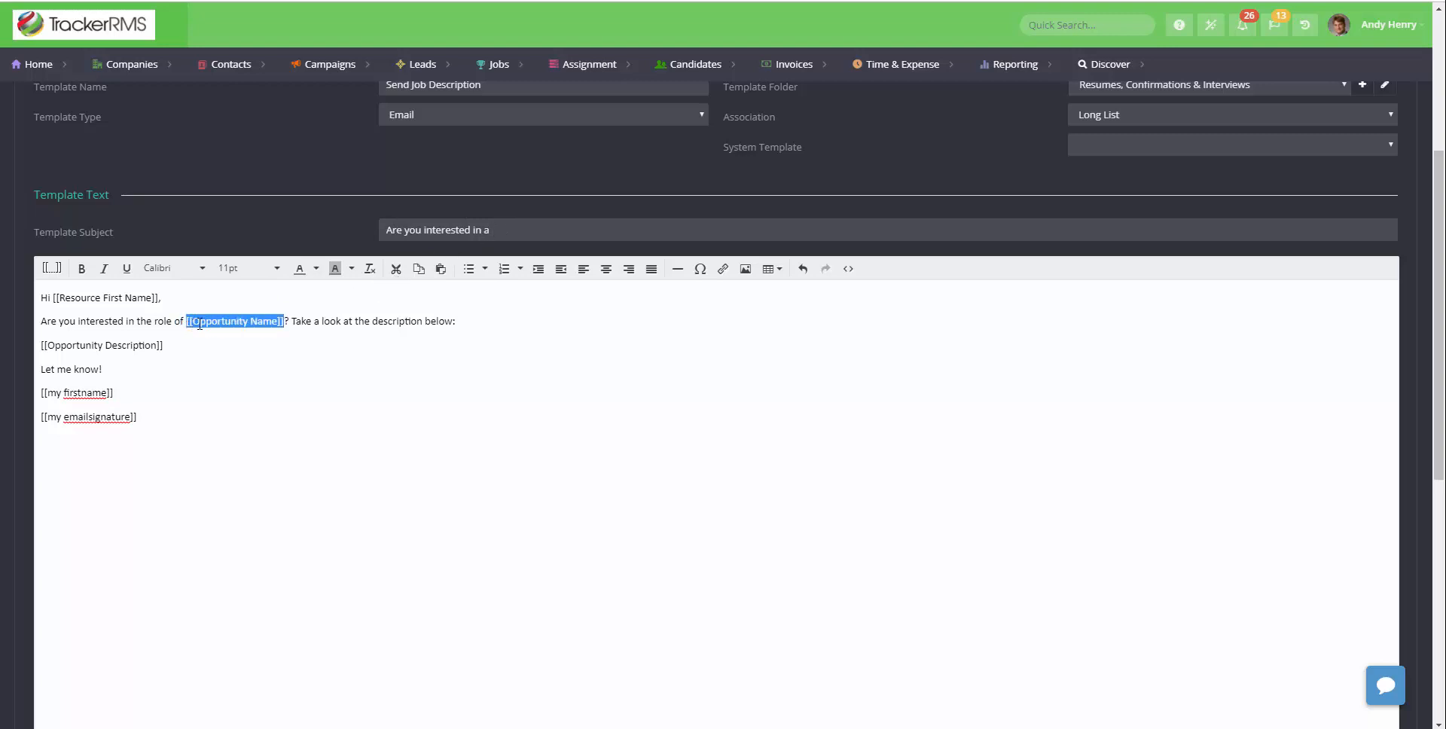
pyautogui.rightClick(201, 323)
pyautogui.click(244, 381)
pyautogui.click(525, 230)
pyautogui.hotkey('ctrl', 'v')
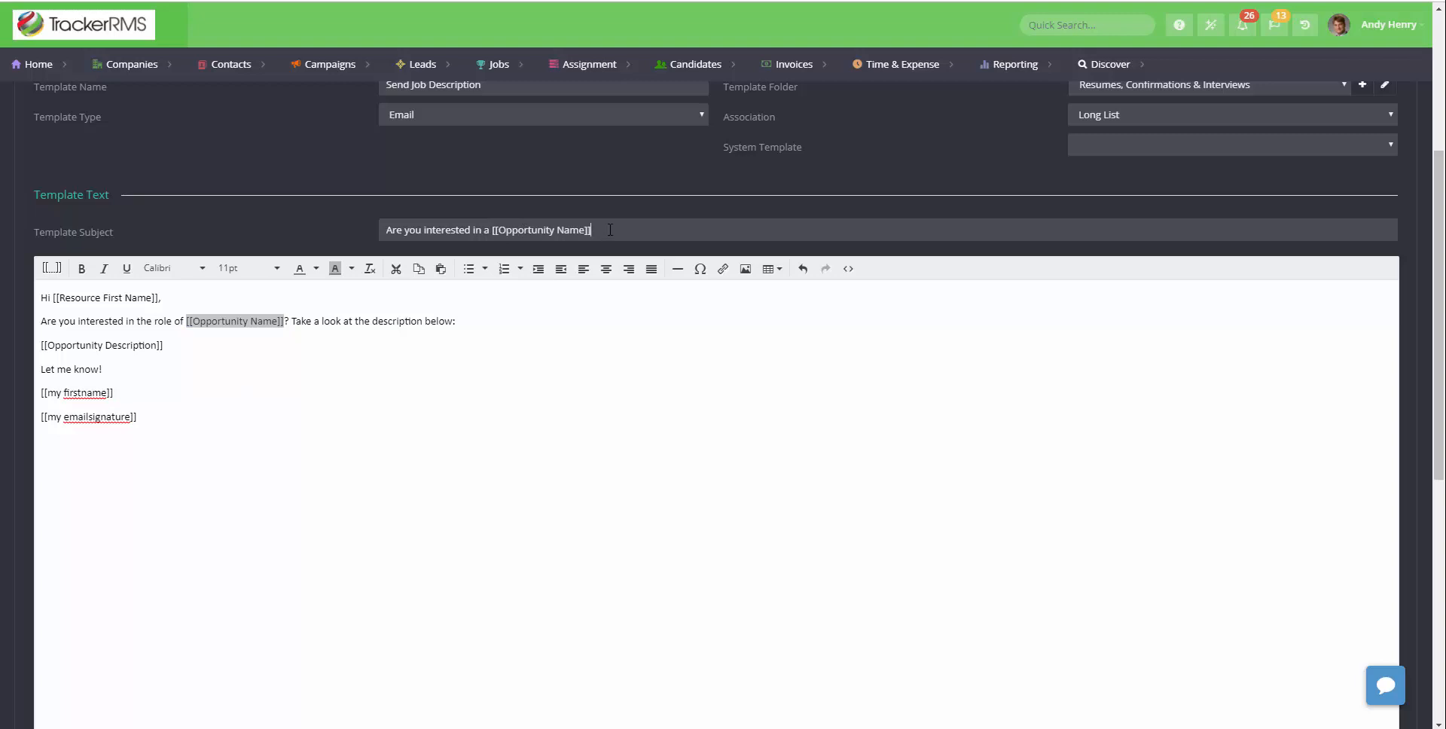
pyautogui.write('role?')
pyautogui.click(204, 378)
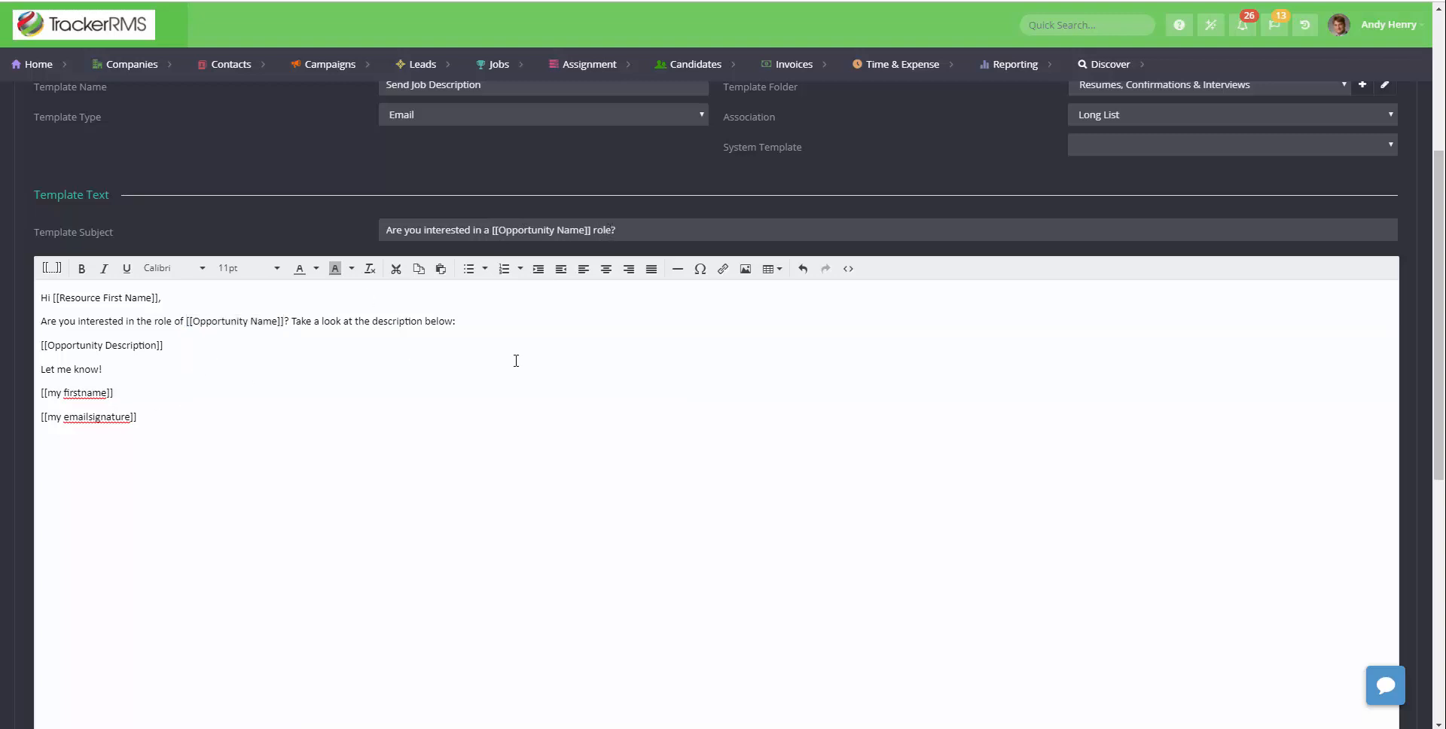
# Review the template's fixed recipients, the Do not Auto-Populate To Field option and the auto-attachments section.
pyautogui.scroll(-3, 328, 400)
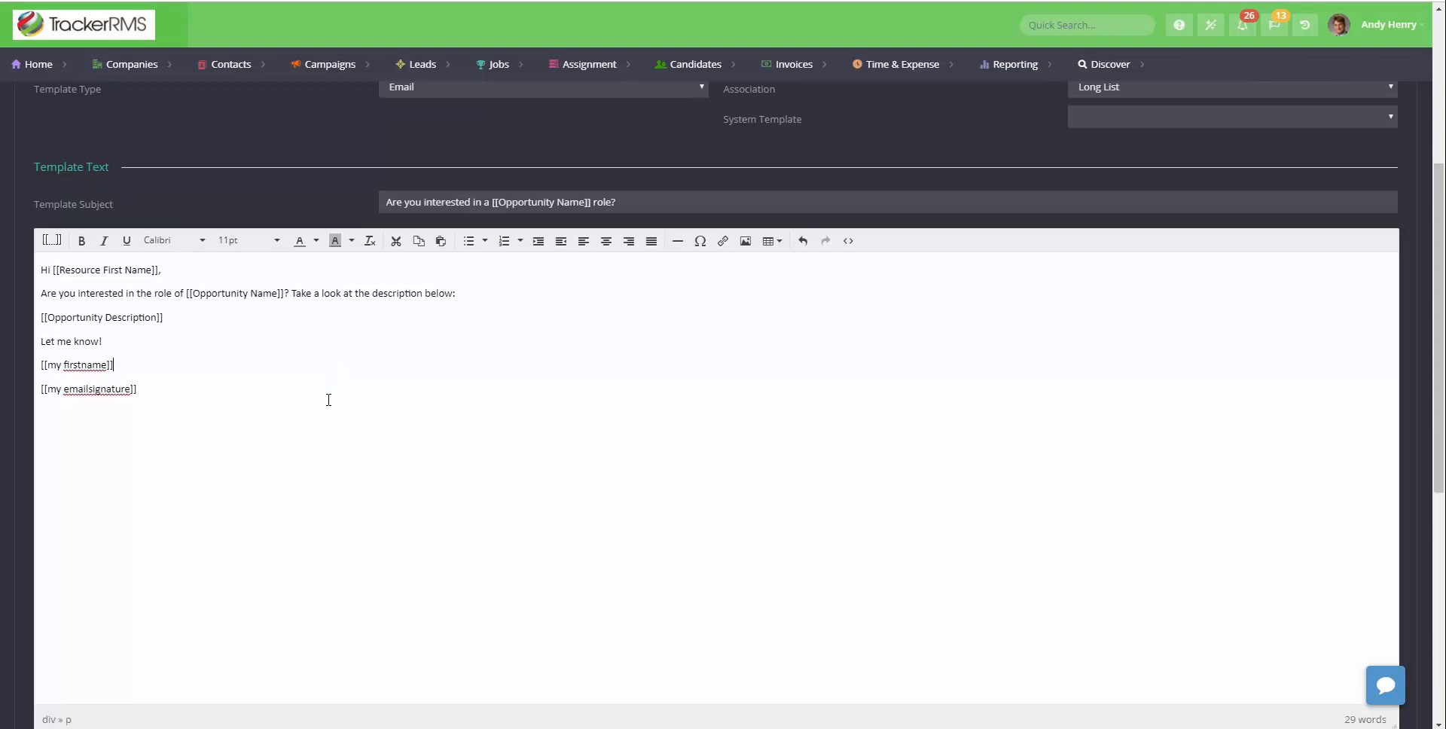
pyautogui.scroll(-5, 328, 399)
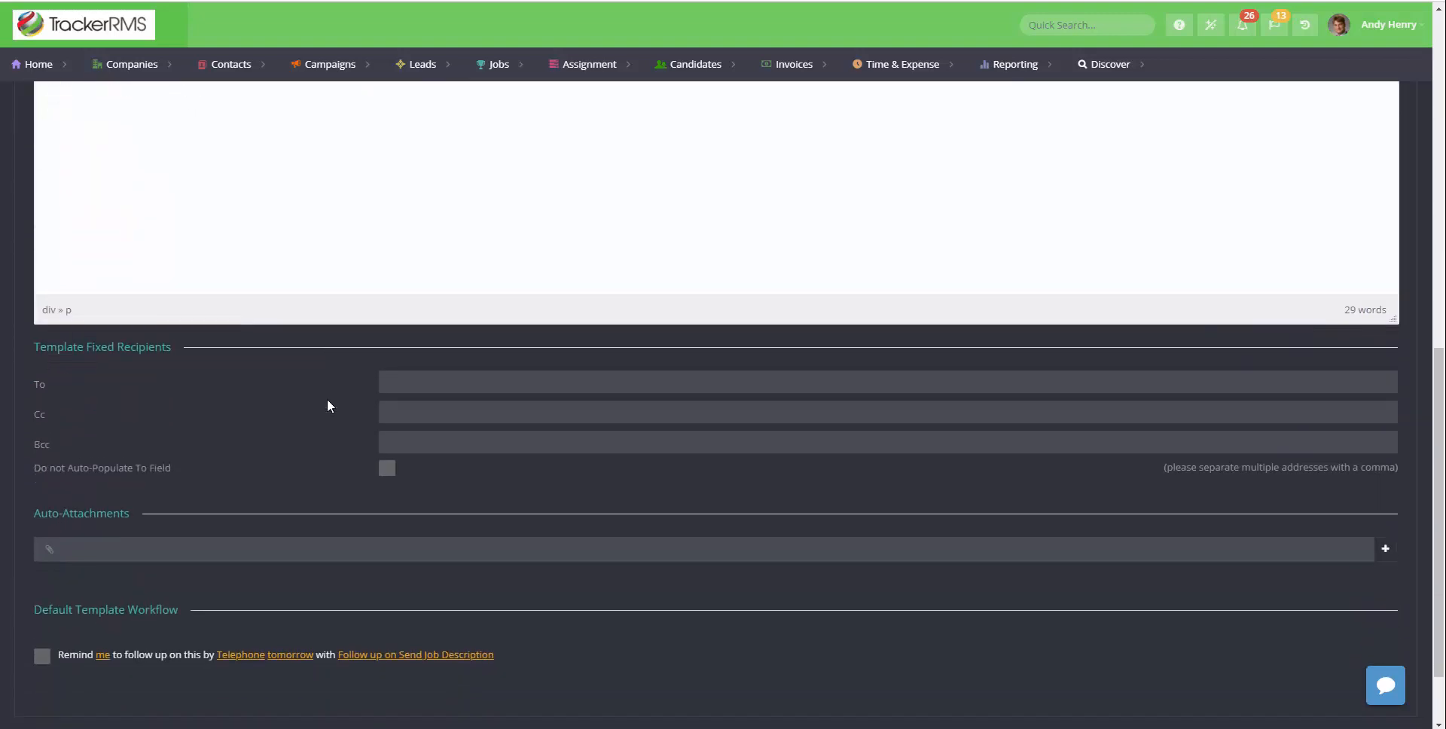
pyautogui.scroll(-2, 327, 400)
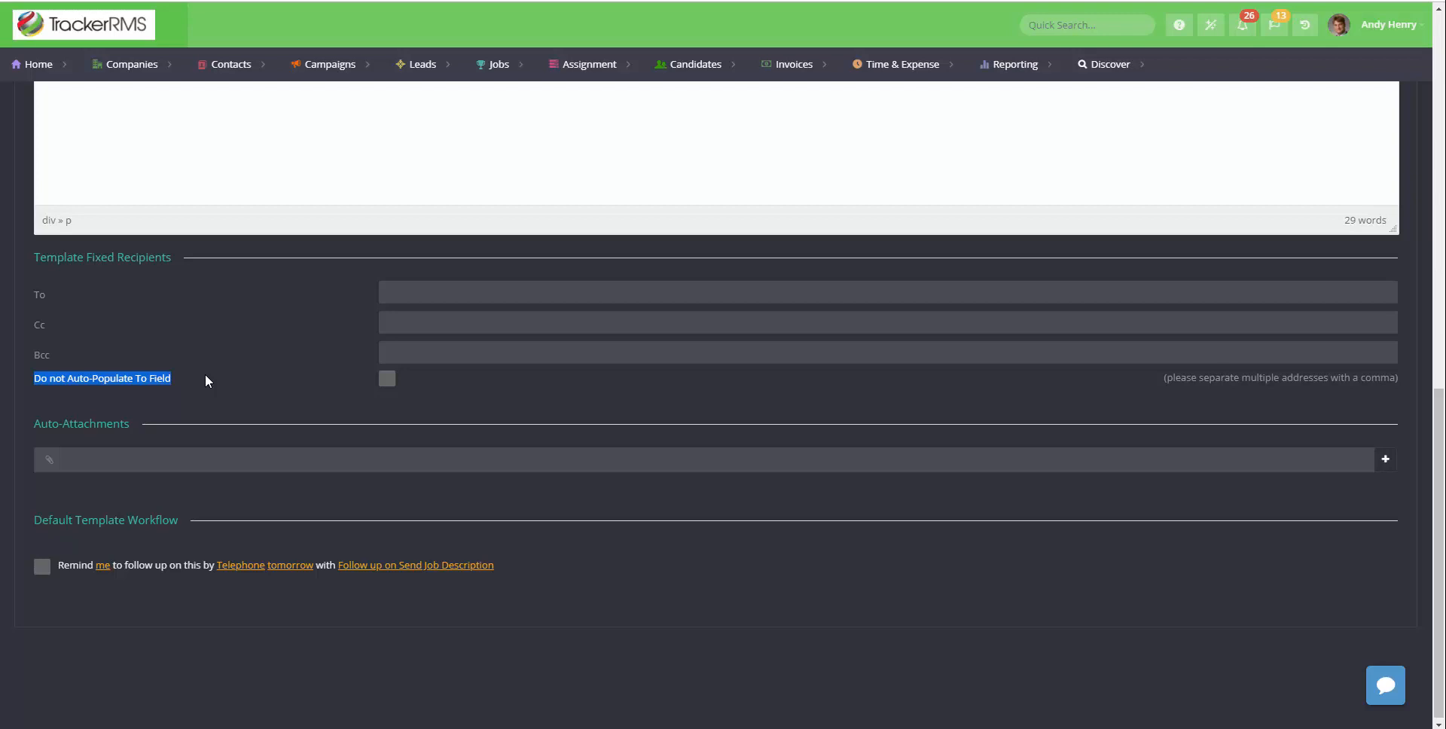
pyautogui.click(205, 373)
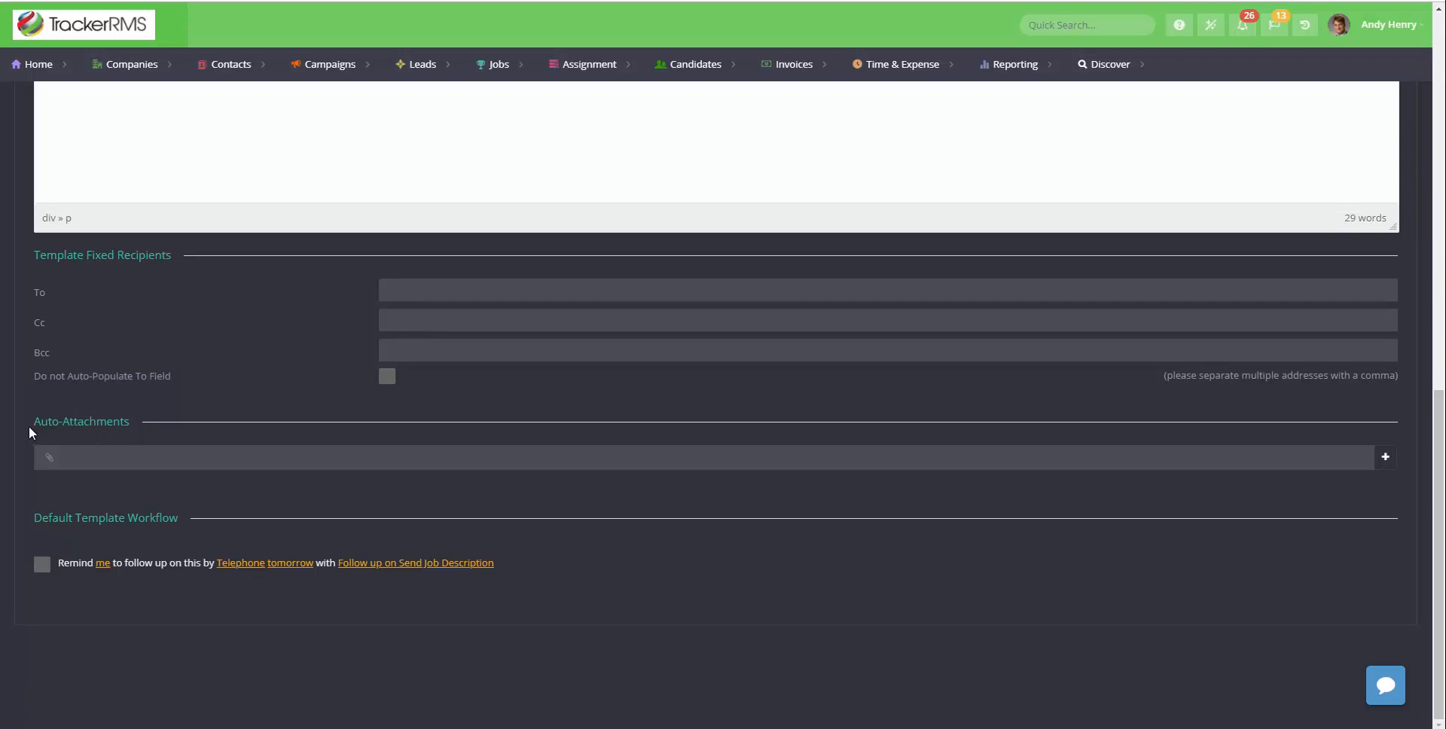
pyautogui.moveTo(133, 422); pyautogui.dragTo(33, 422)
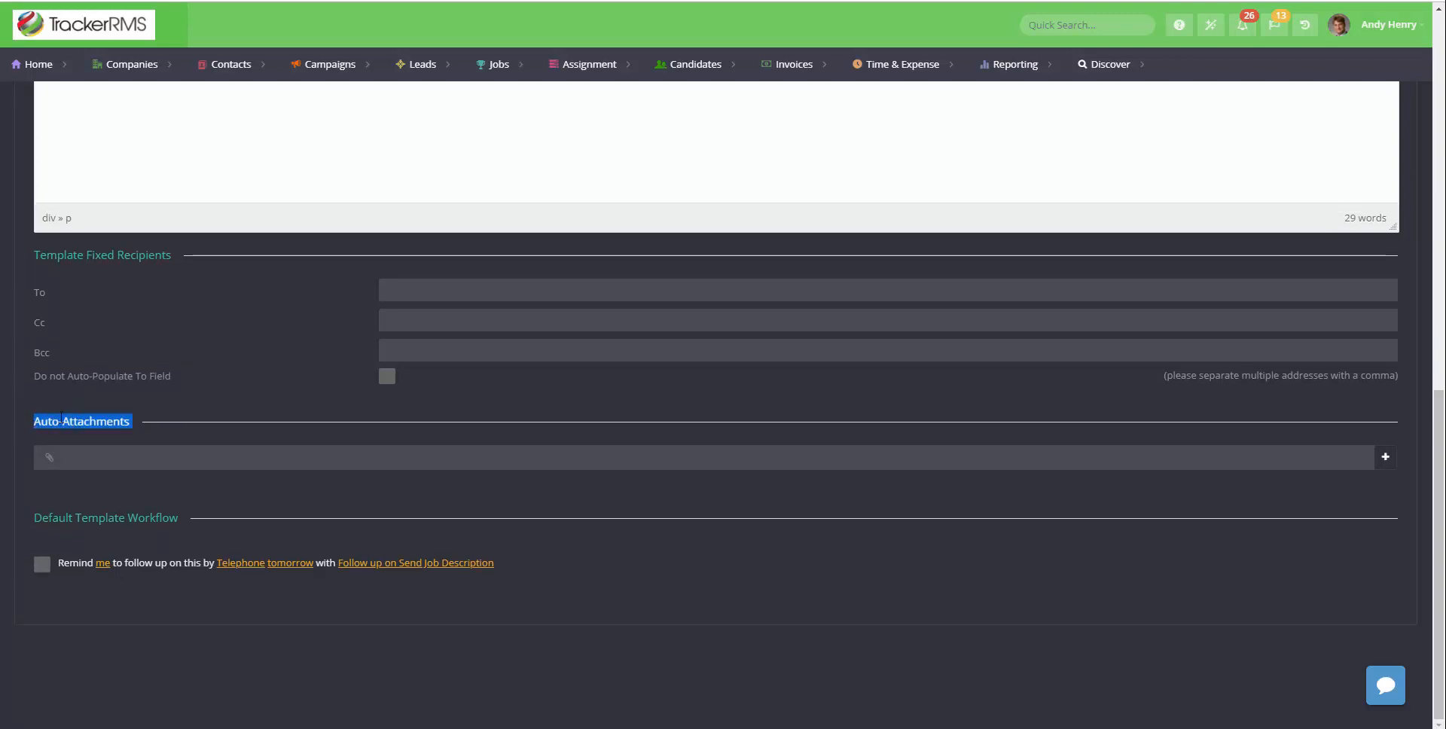
pyautogui.click(133, 427)
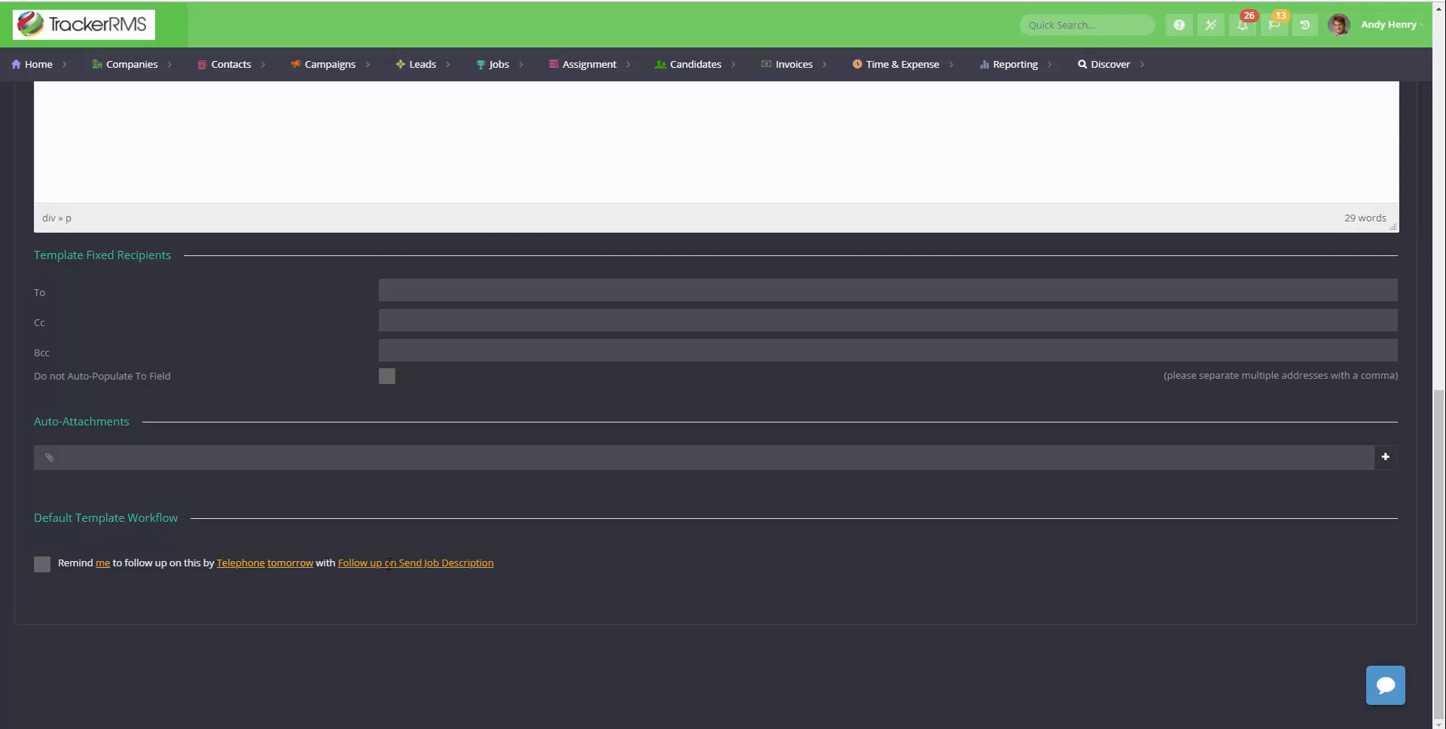
# Set the default workflow reminder so the fifth colleague after Me follows up by Appointment in 2 days.
pyautogui.click(102, 564)
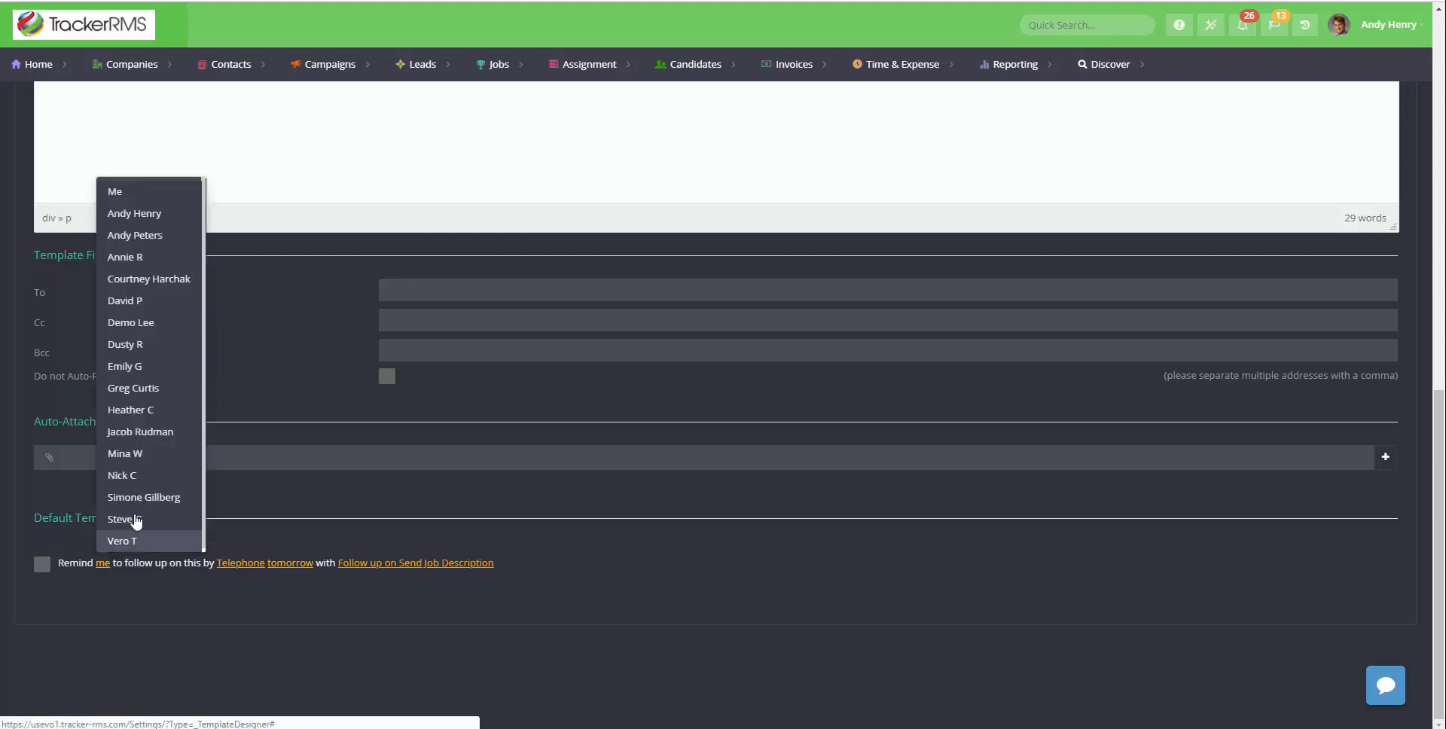
pyautogui.click(163, 301)
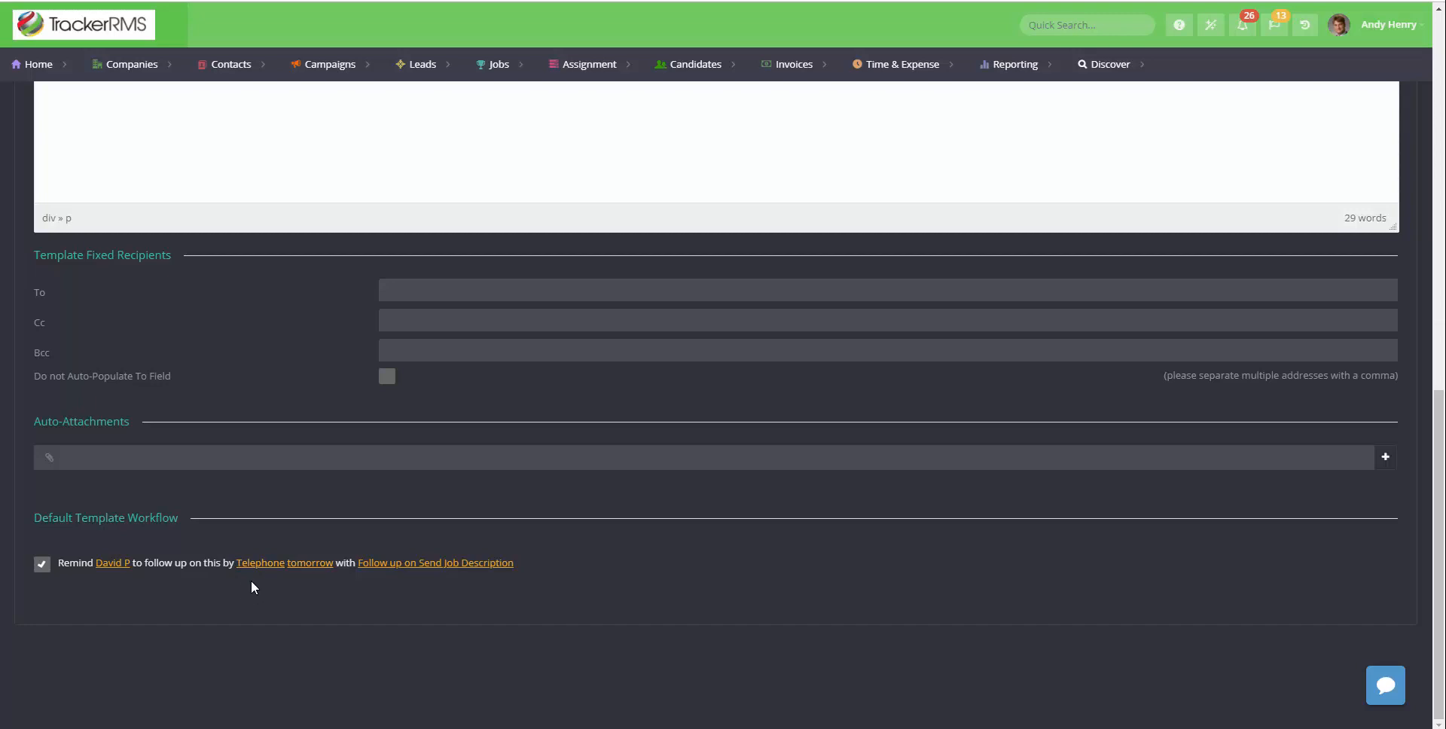
pyautogui.click(260, 563)
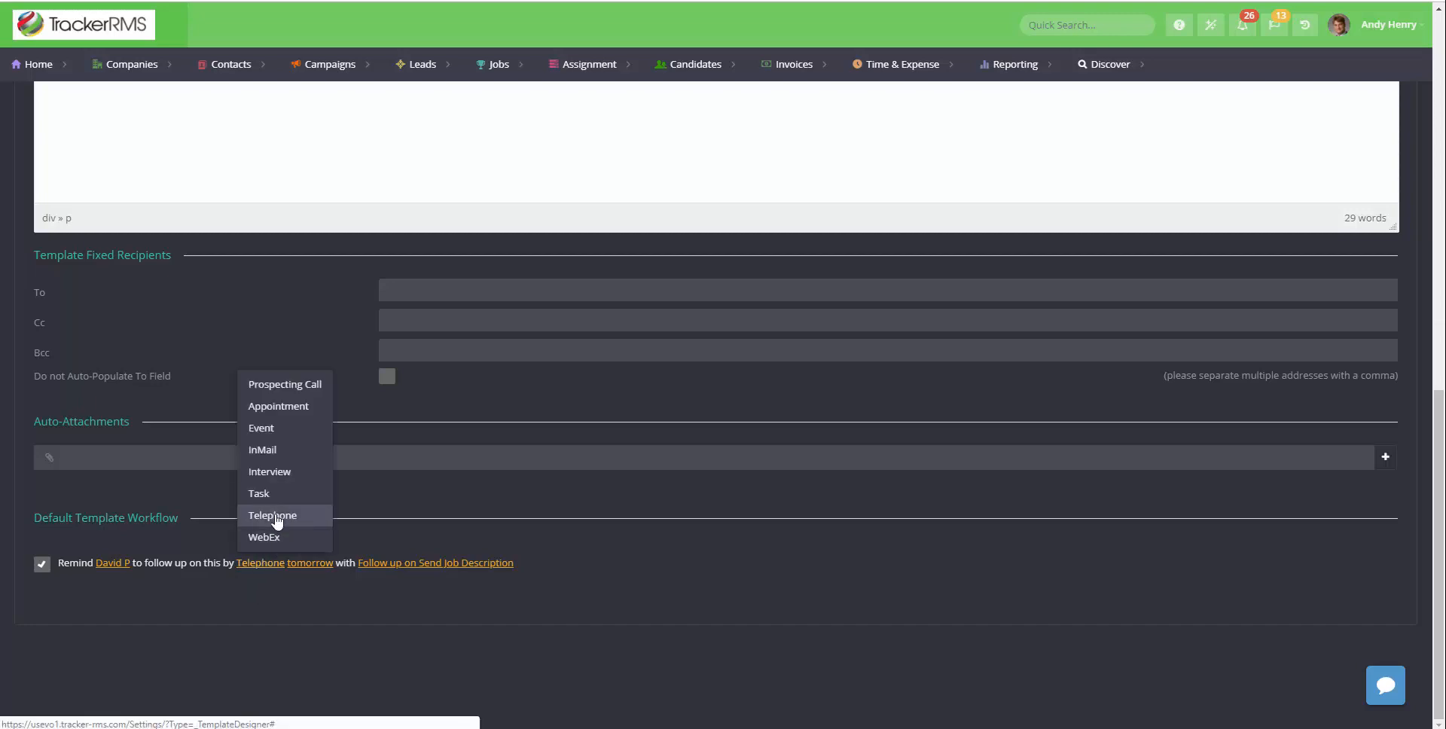
pyautogui.click(292, 411)
pyautogui.click(312, 563)
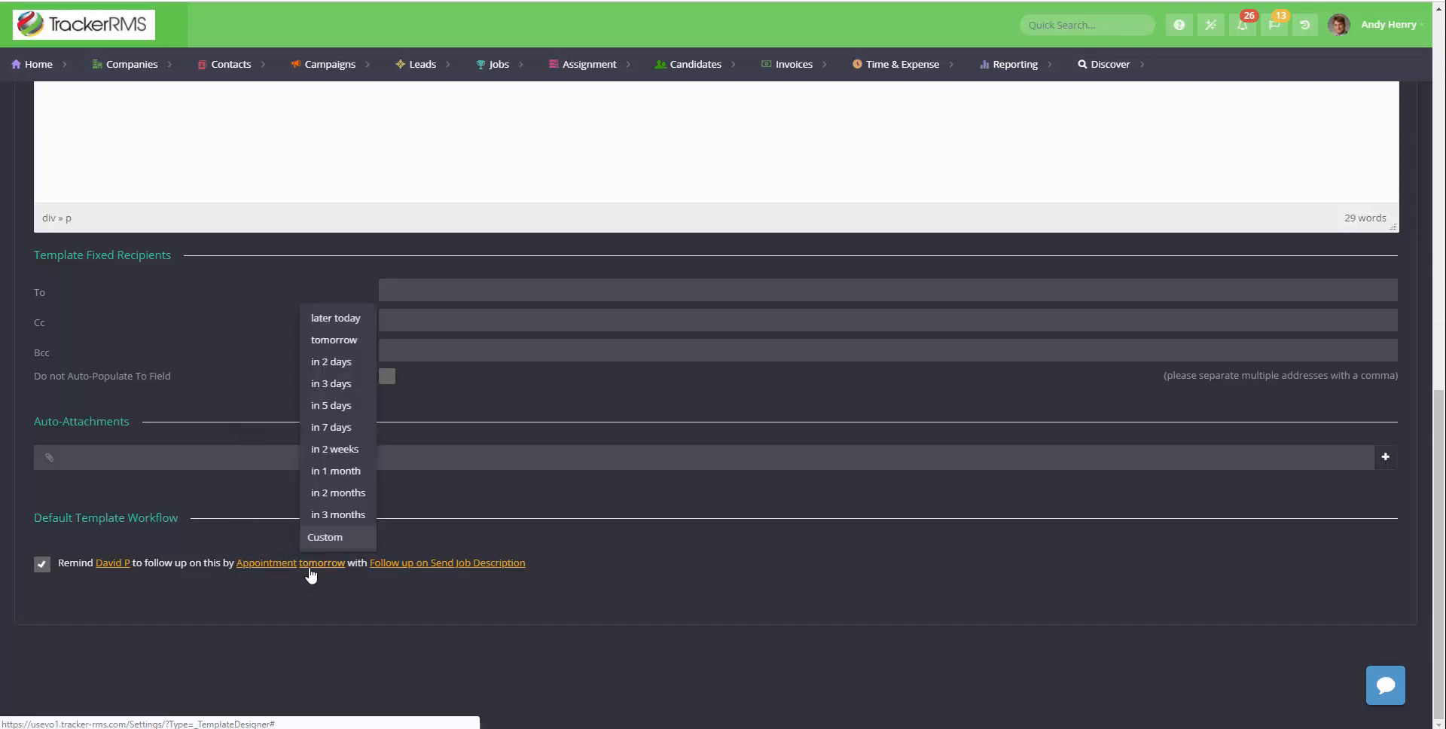
pyautogui.click(336, 363)
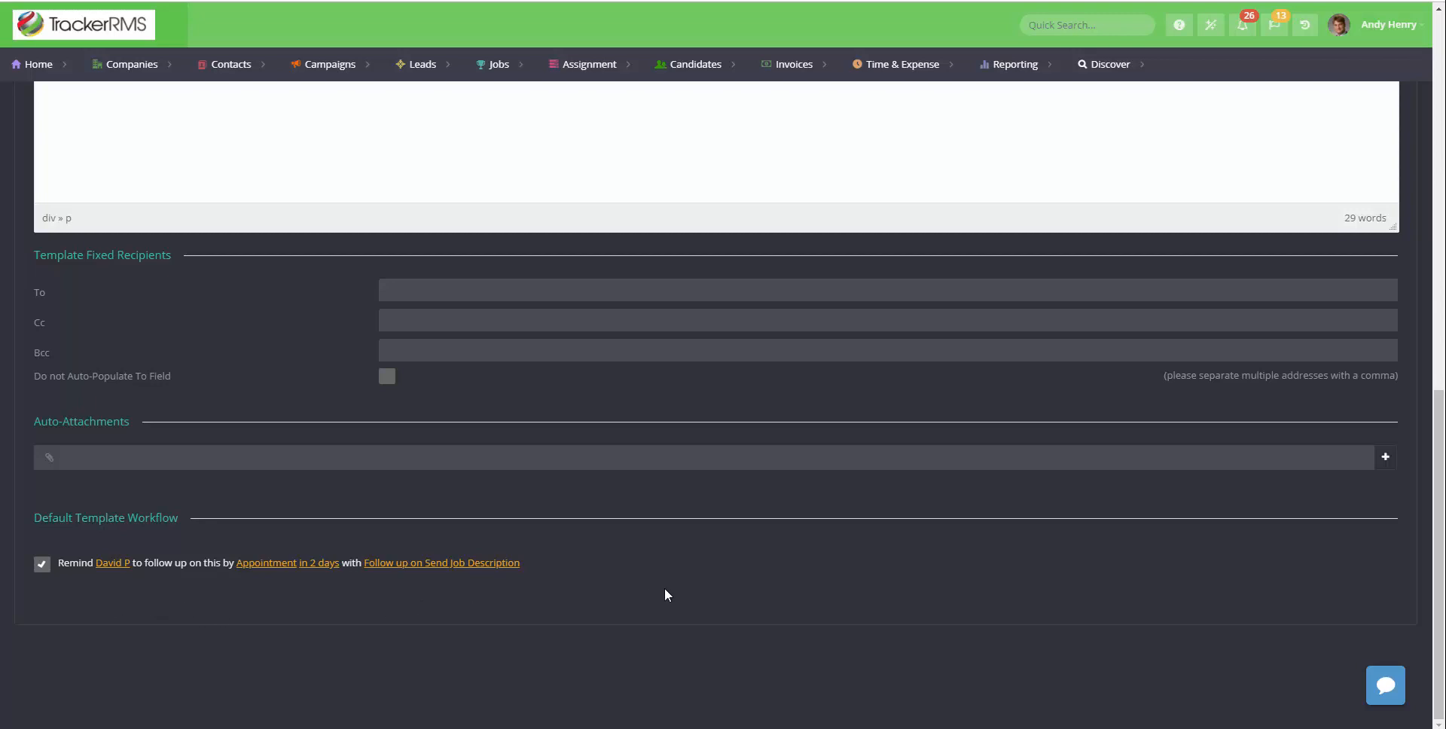
# Save the Send Job Description template.
pyautogui.scroll(10, 666, 585)
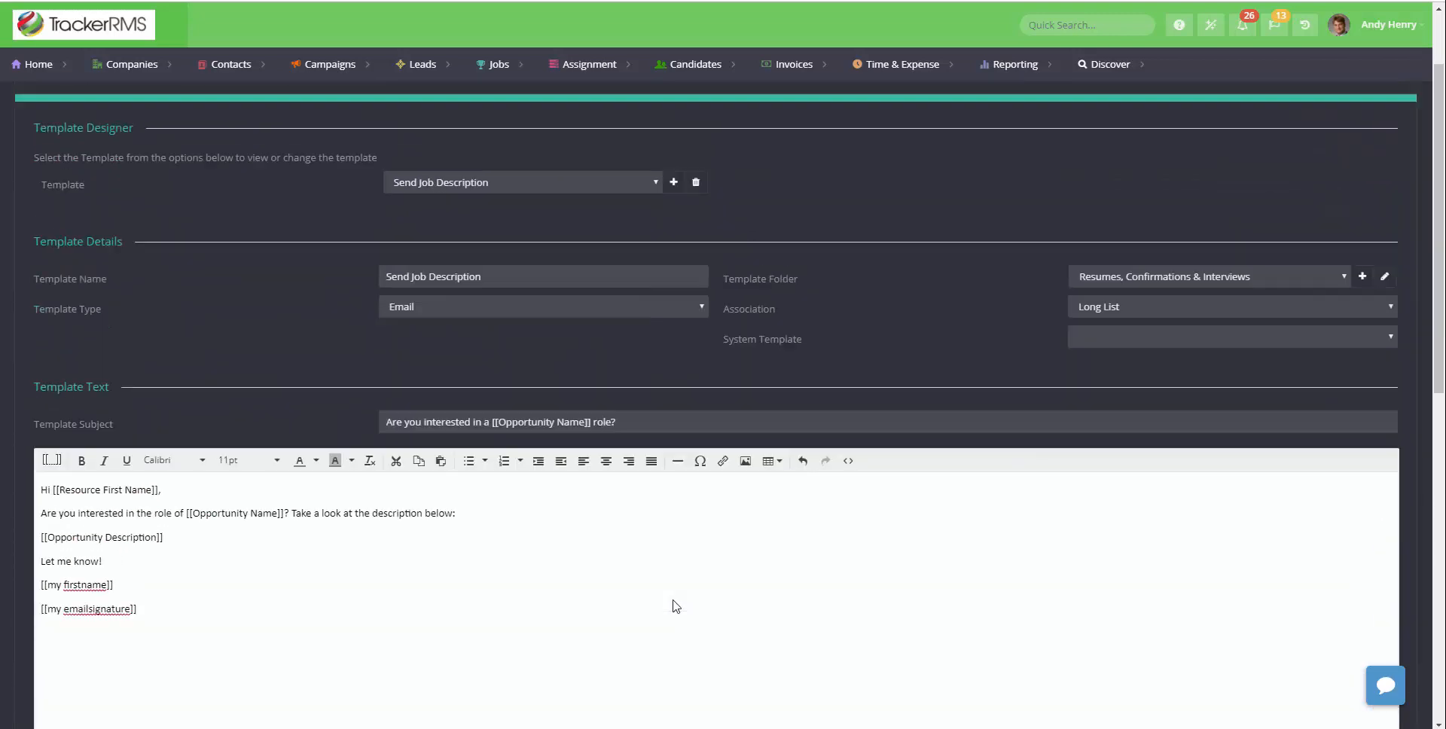
pyautogui.scroll(2, 676, 607)
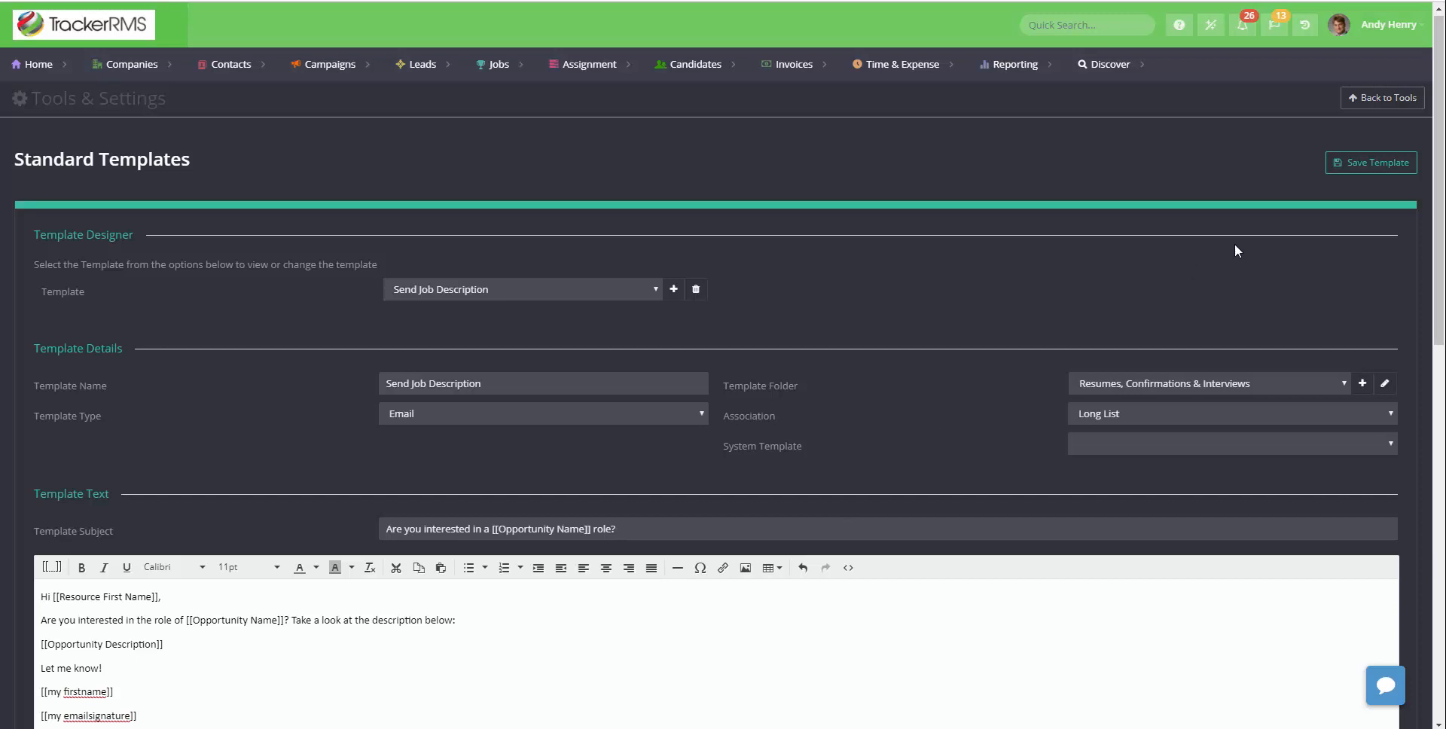
pyautogui.click(1379, 166)
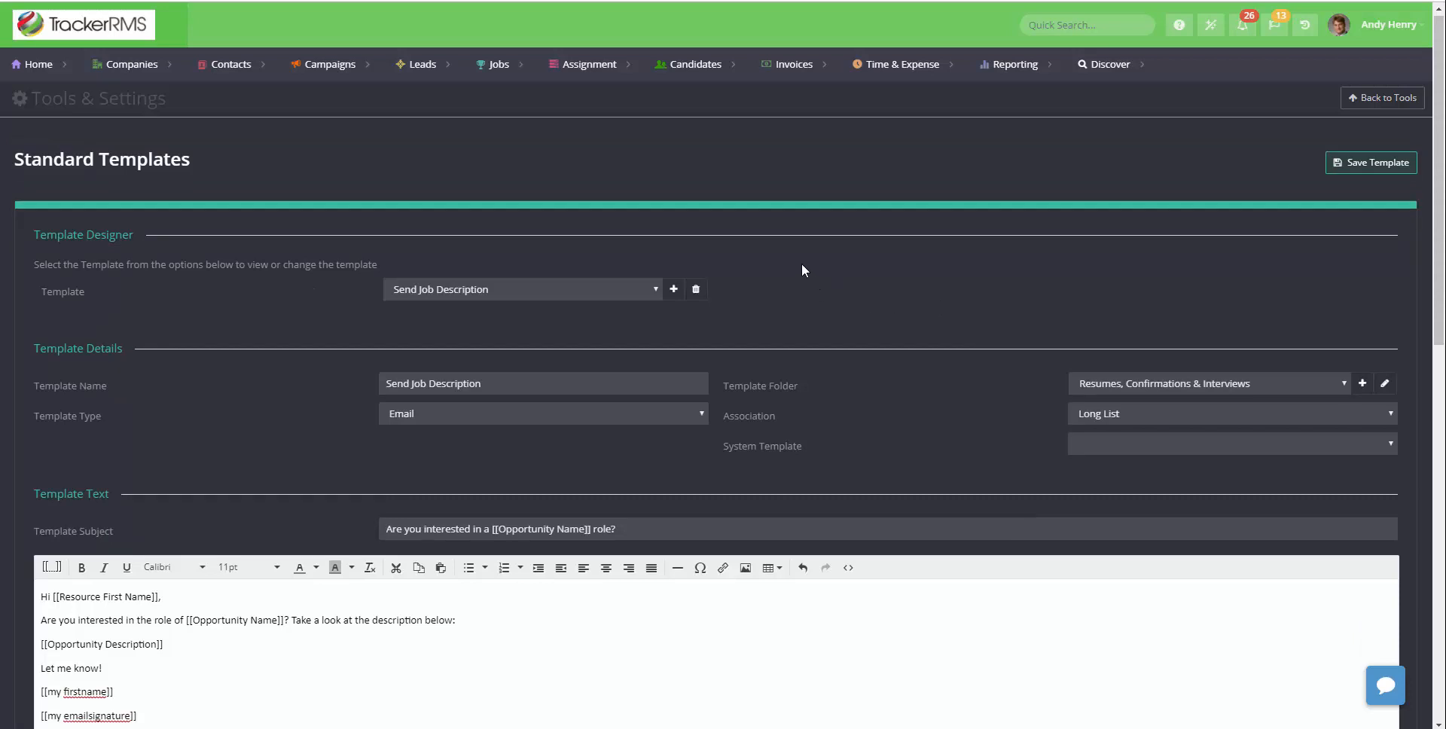
pyautogui.moveTo(723, 416); pyautogui.dragTo(738, 418)
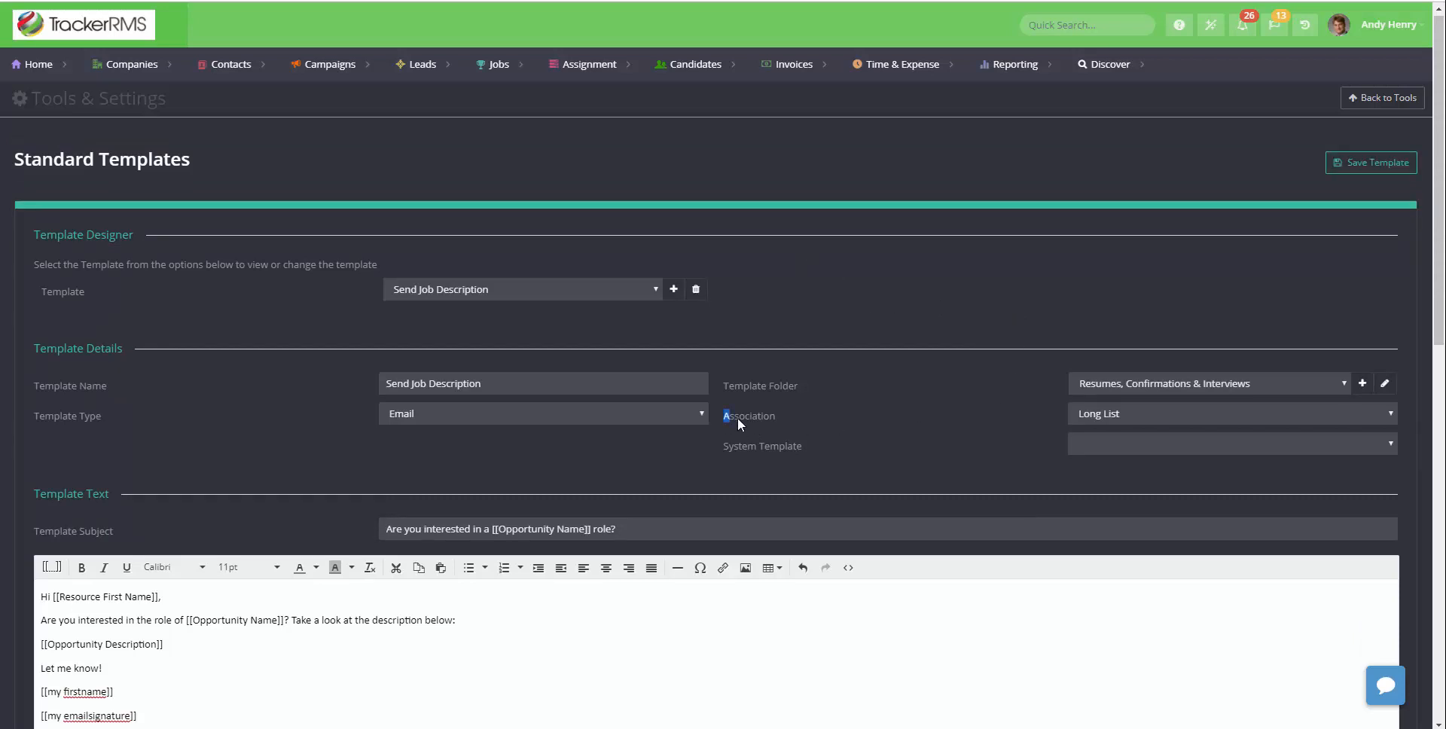
pyautogui.click(786, 409)
# Open the longlist of the recently viewed Project Manager - SQL job at Dunder Mifflin Staple Company.
pyautogui.moveTo(494, 66)
pyautogui.moveTo(516, 369)
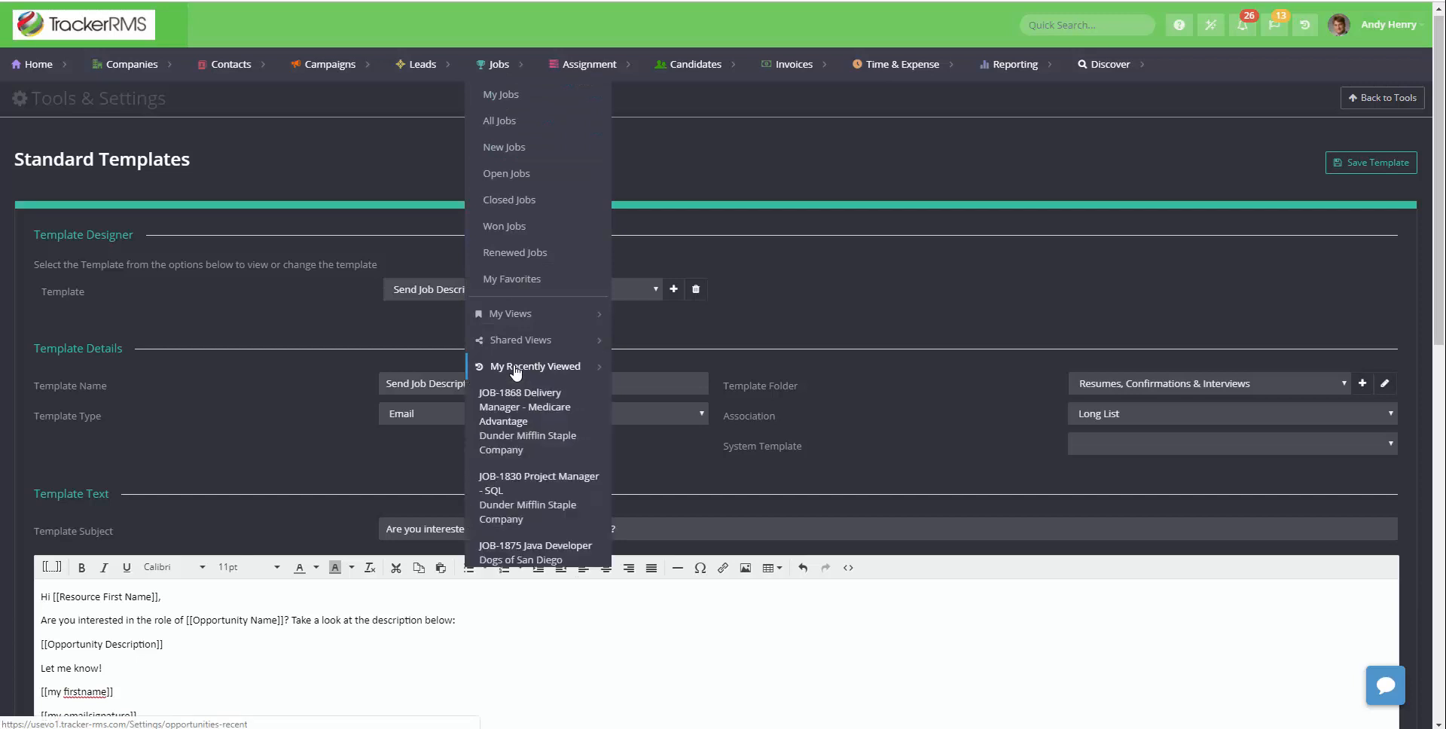
pyautogui.click(503, 509)
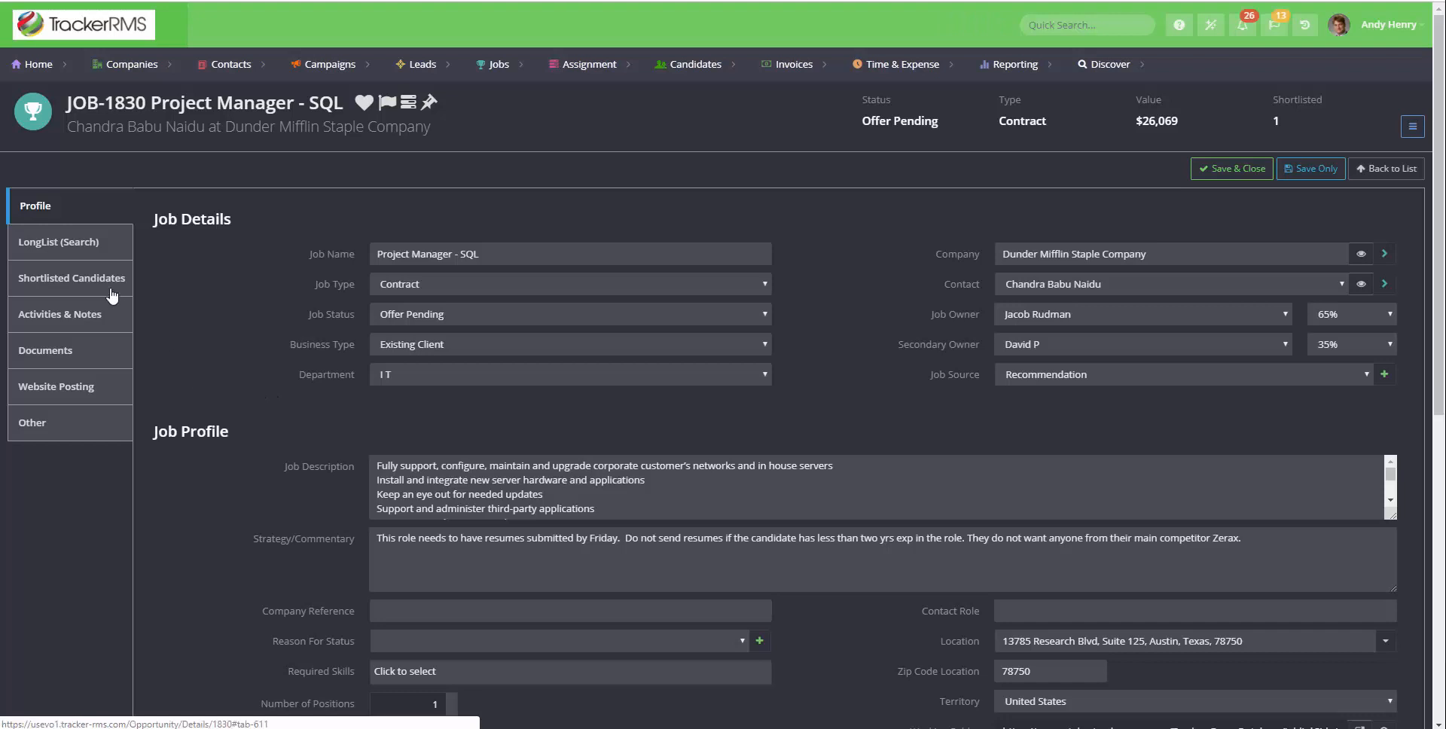
pyautogui.click(87, 244)
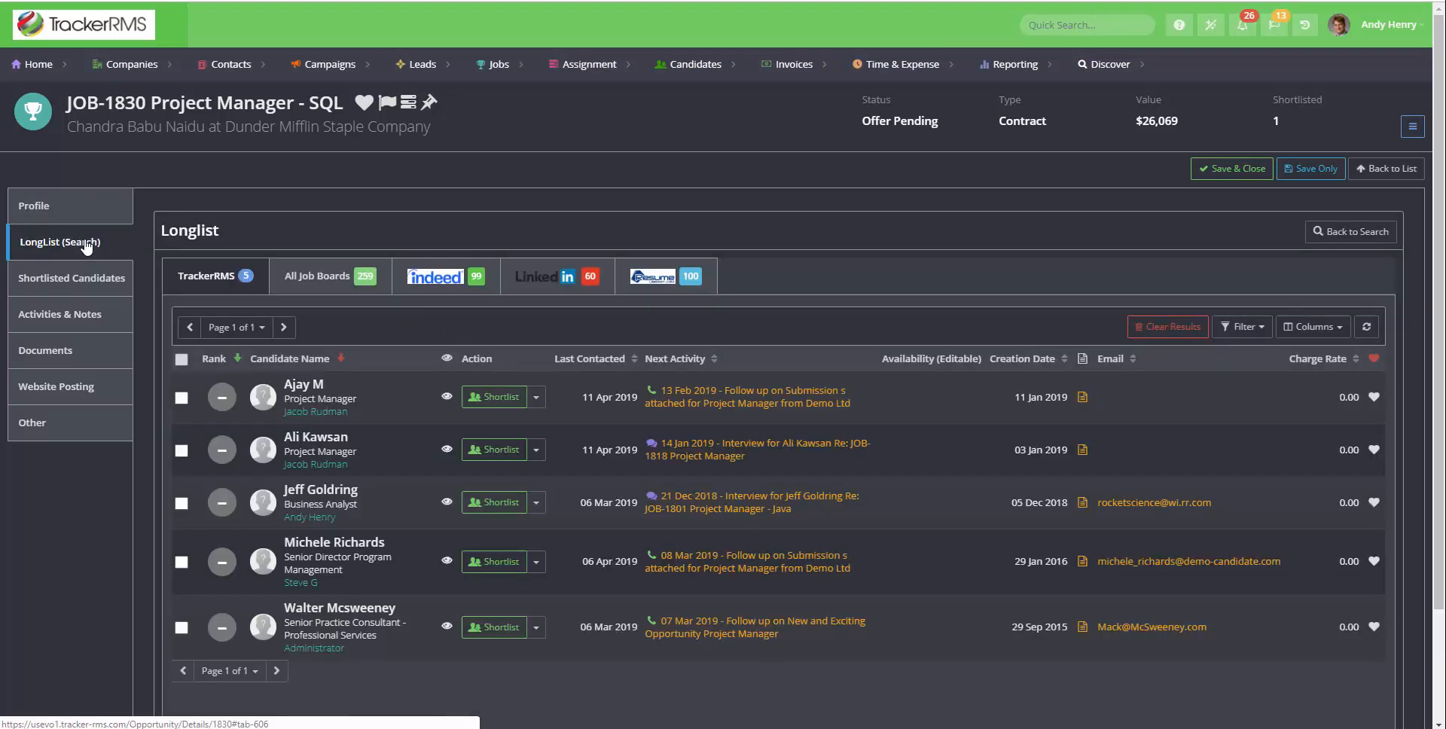
# Select the first three longlisted candidates and start an email to them.
pyautogui.click(180, 398)
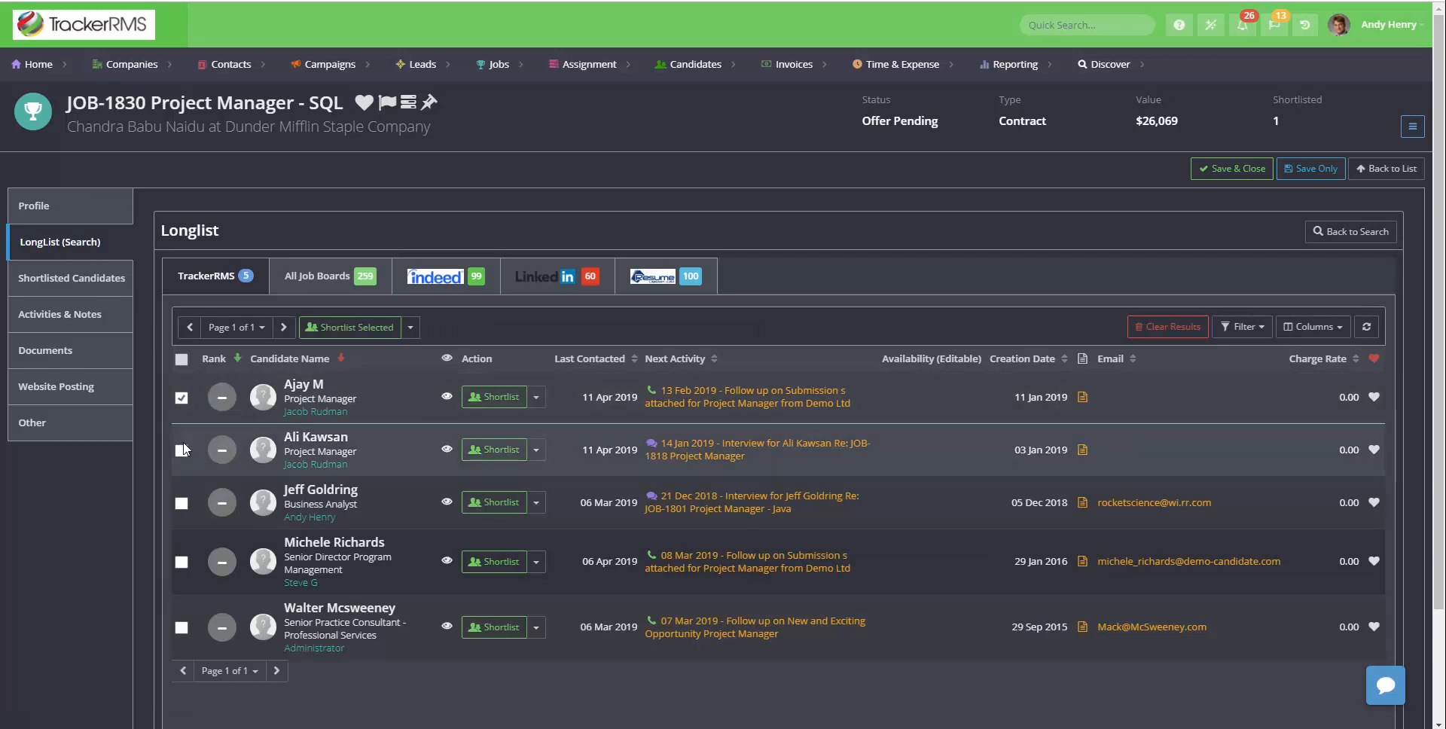
pyautogui.click(181, 452)
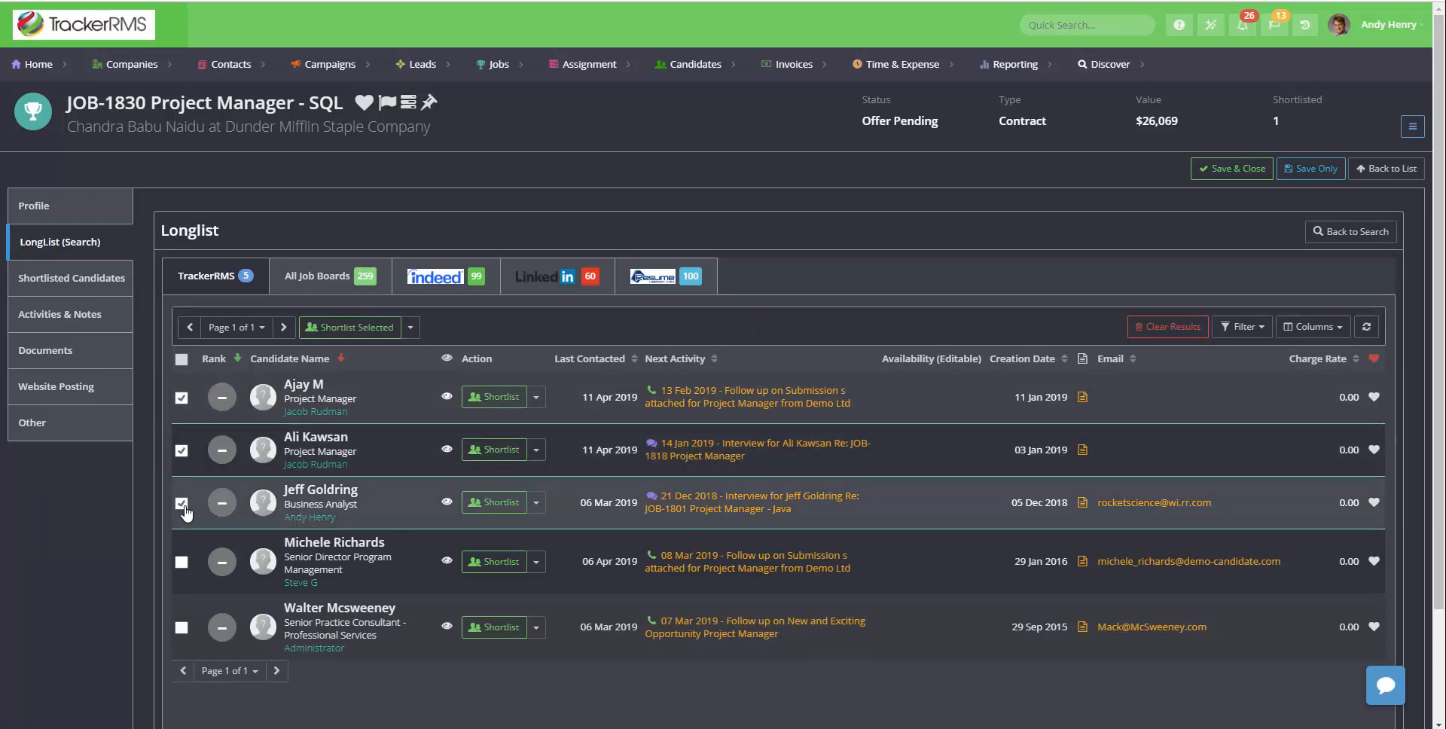
pyautogui.click(182, 503)
pyautogui.click(411, 327)
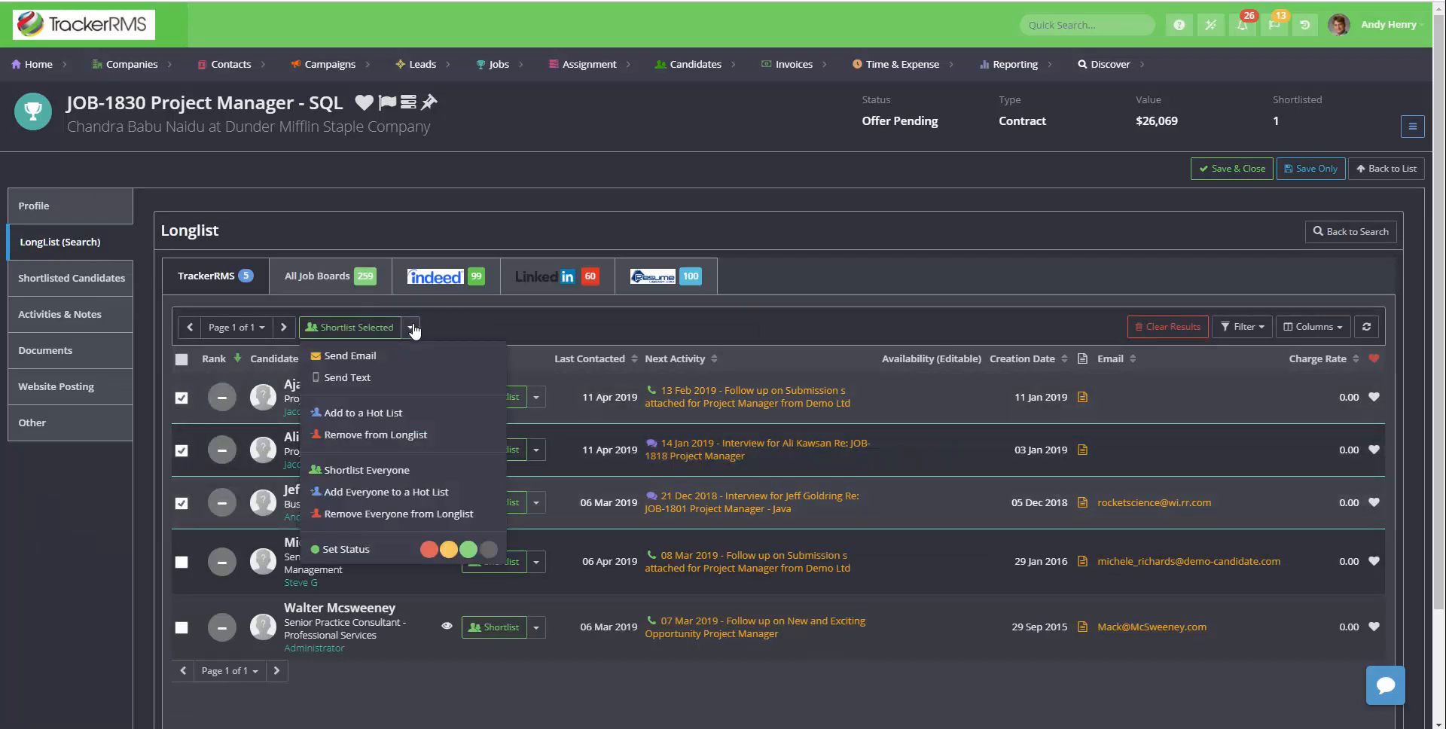
pyautogui.click(414, 362)
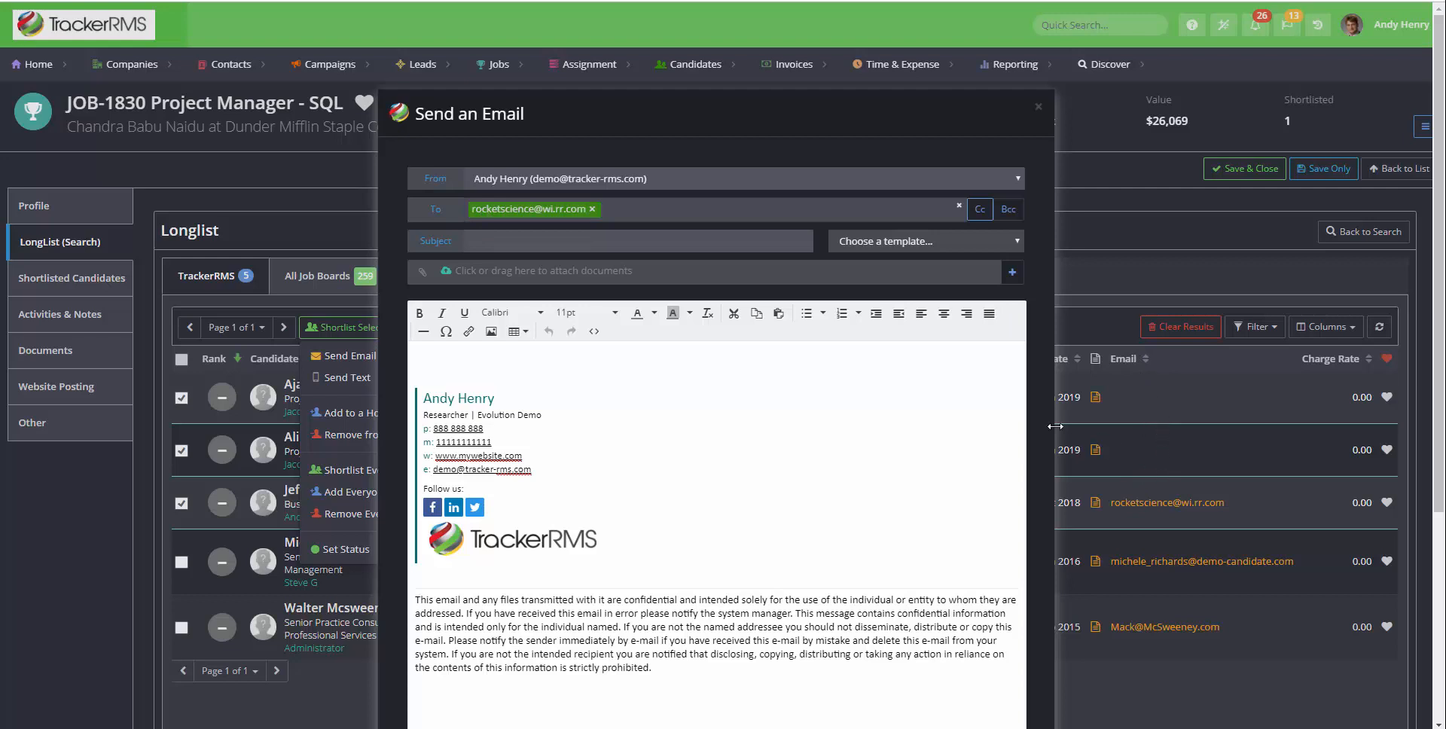
# Apply the "Sending Job Description to Candidate" template to the email and check the merged role name in its subject and body.
pyautogui.click(916, 242)
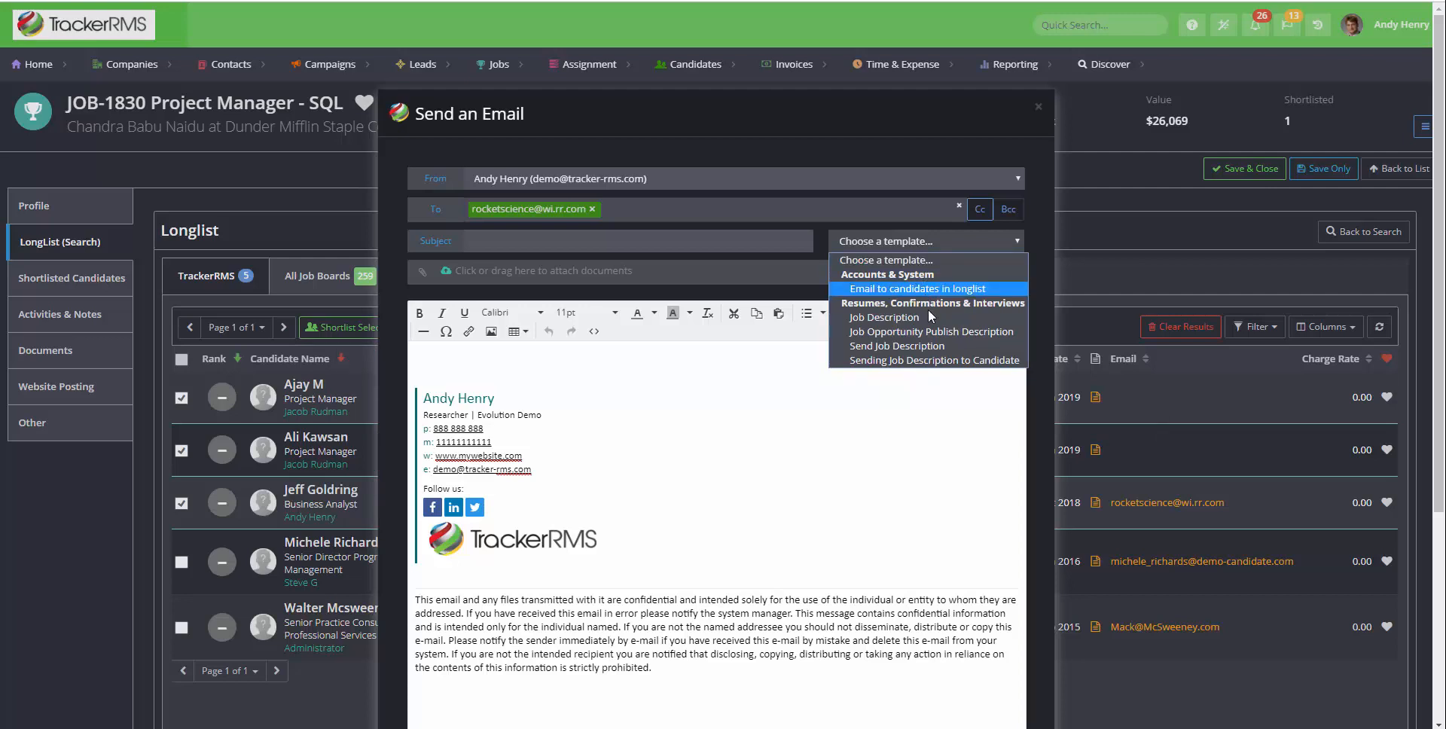
pyautogui.click(935, 360)
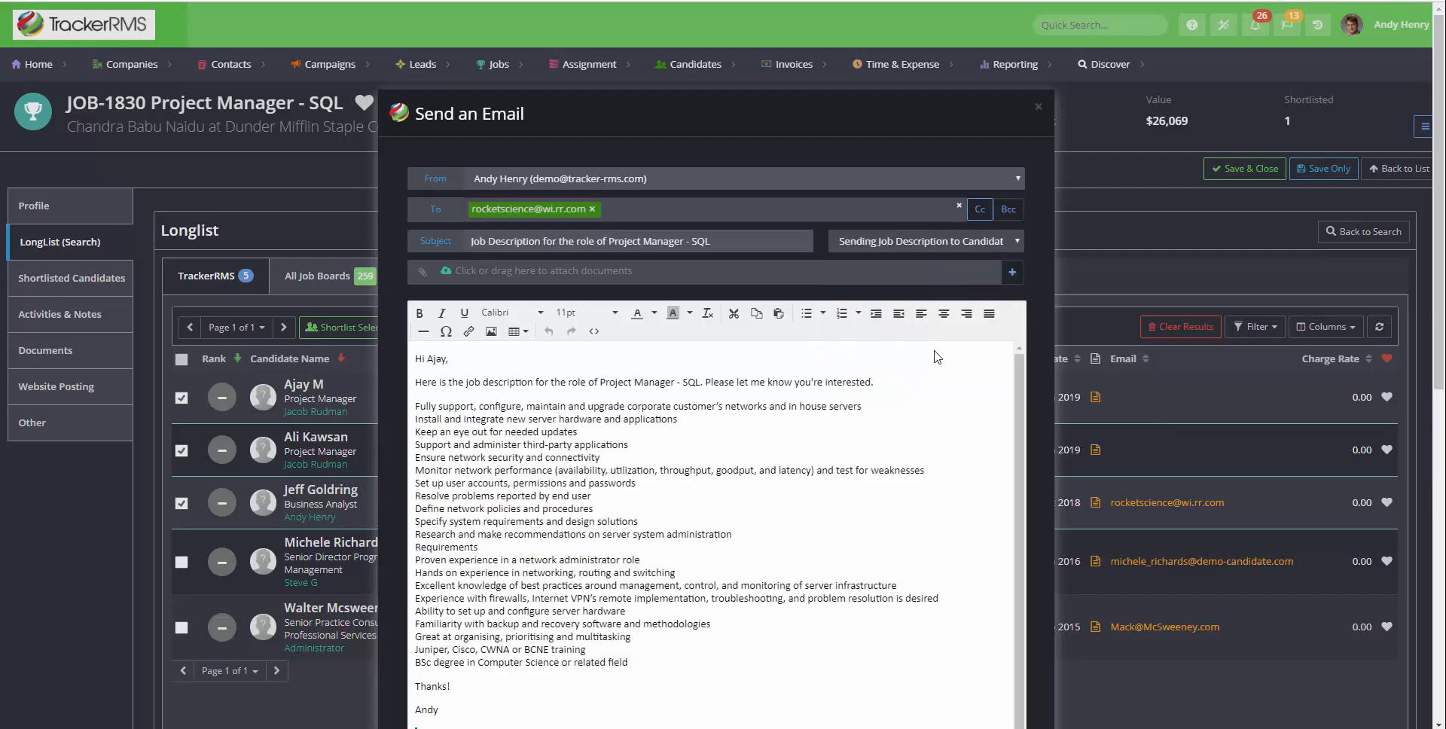
pyautogui.scroll(-1, 897, 430)
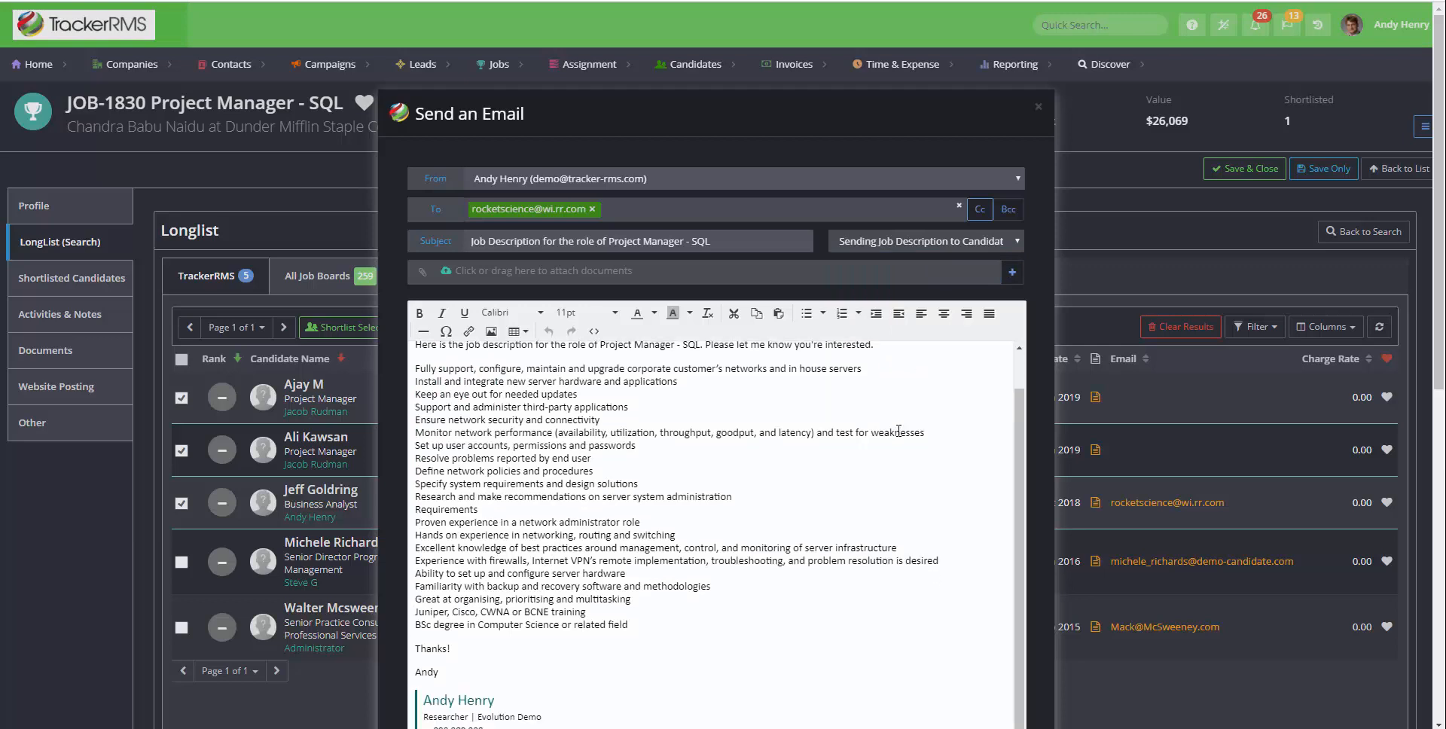
pyautogui.scroll(1, 898, 430)
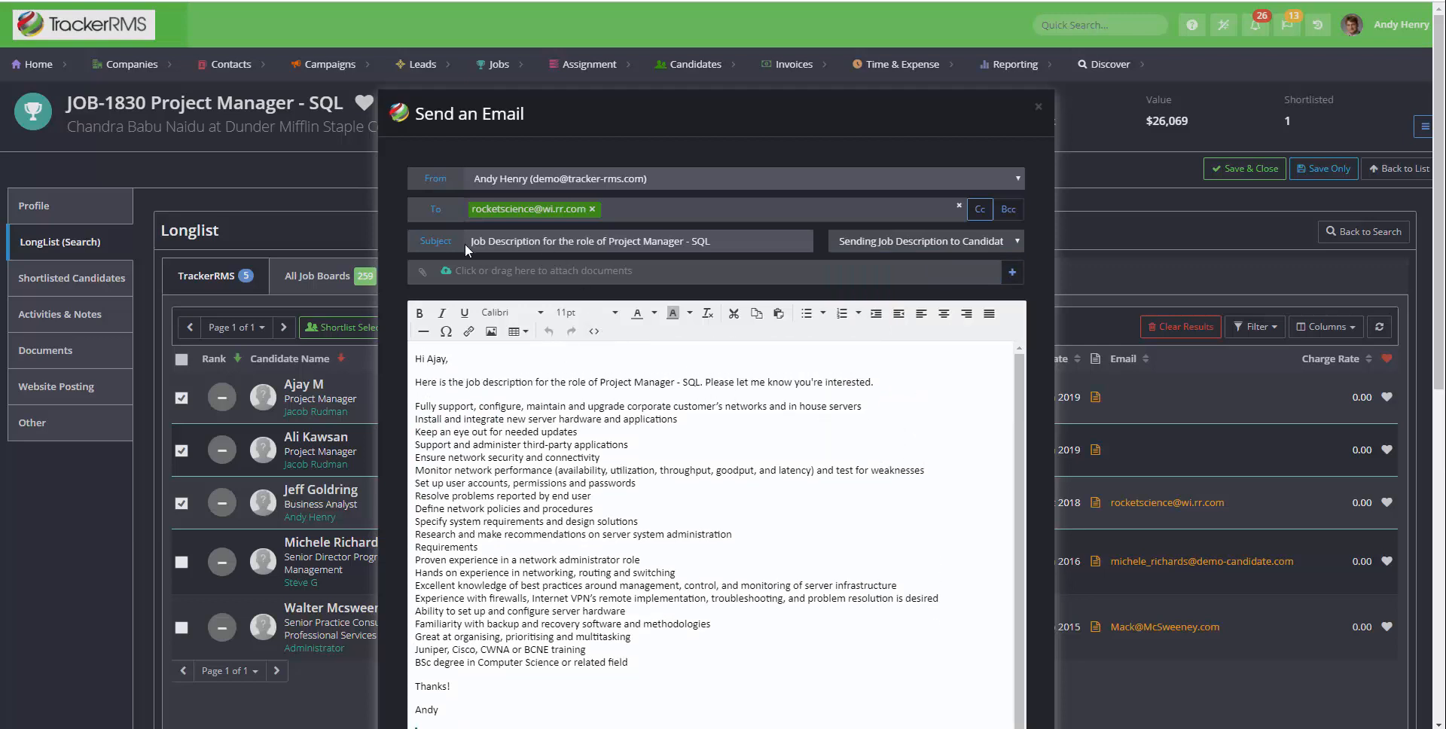
pyautogui.moveTo(610, 239); pyautogui.dragTo(712, 241)
pyautogui.click(734, 391)
# Check the rest of the email and its follow-up reminder, send it, and refresh the longlist.
pyautogui.scroll(-1, 639, 536)
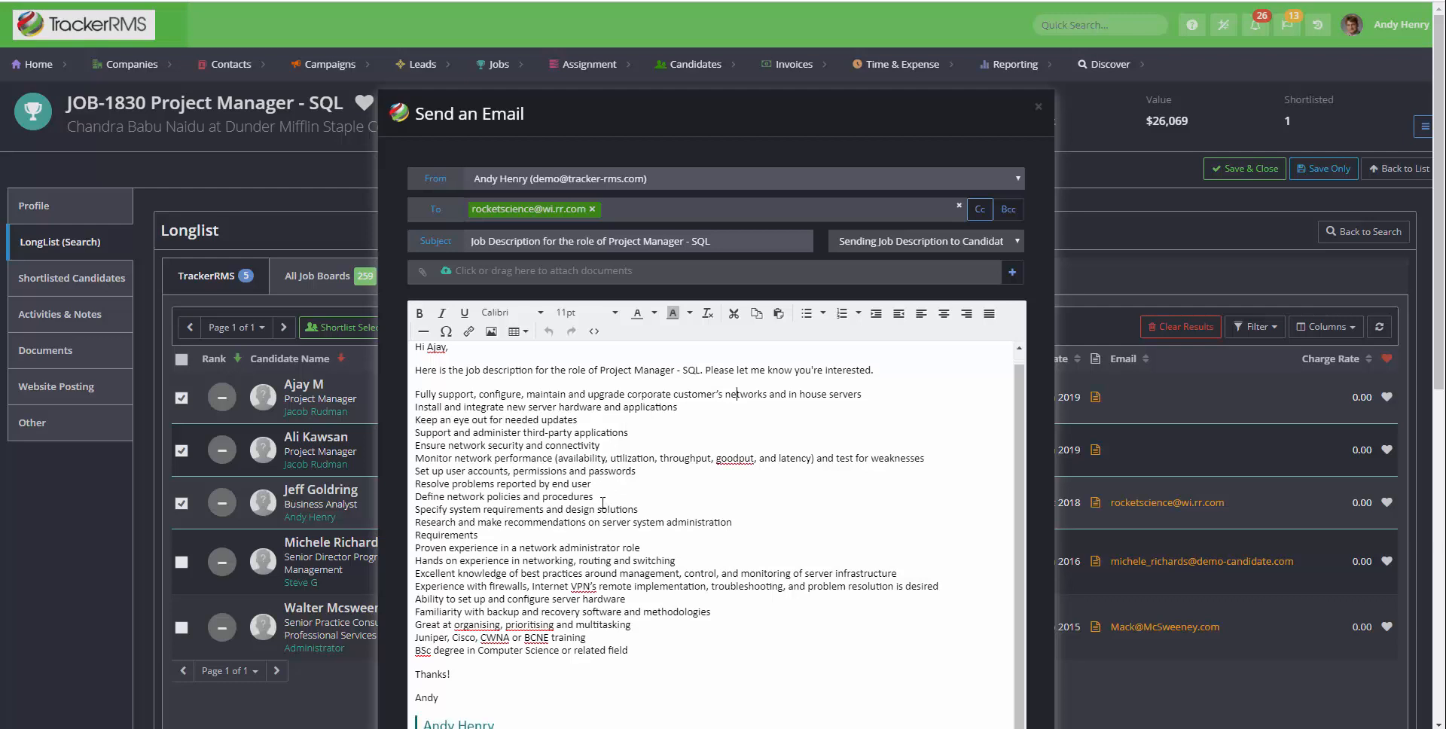
pyautogui.scroll(-6, 1031, 432)
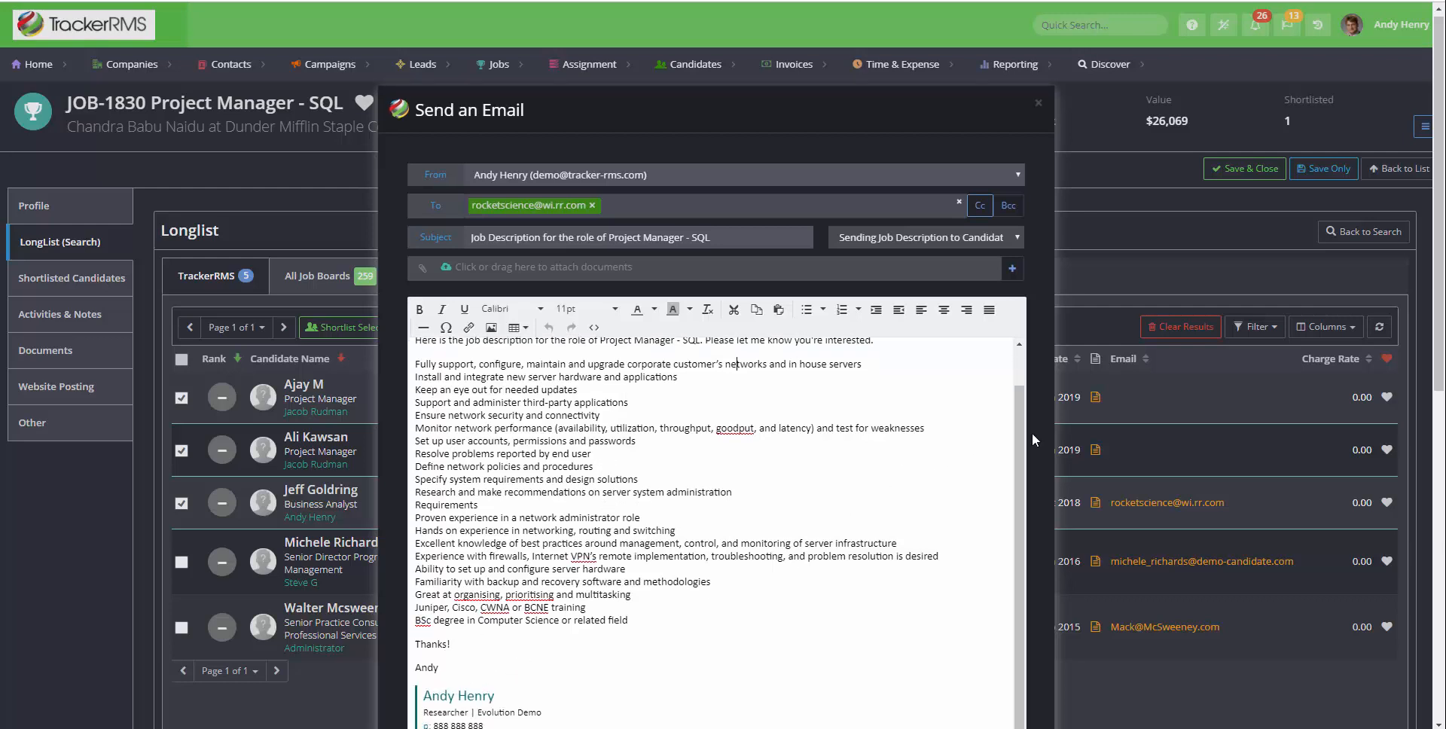
pyautogui.scroll(-3, 1031, 432)
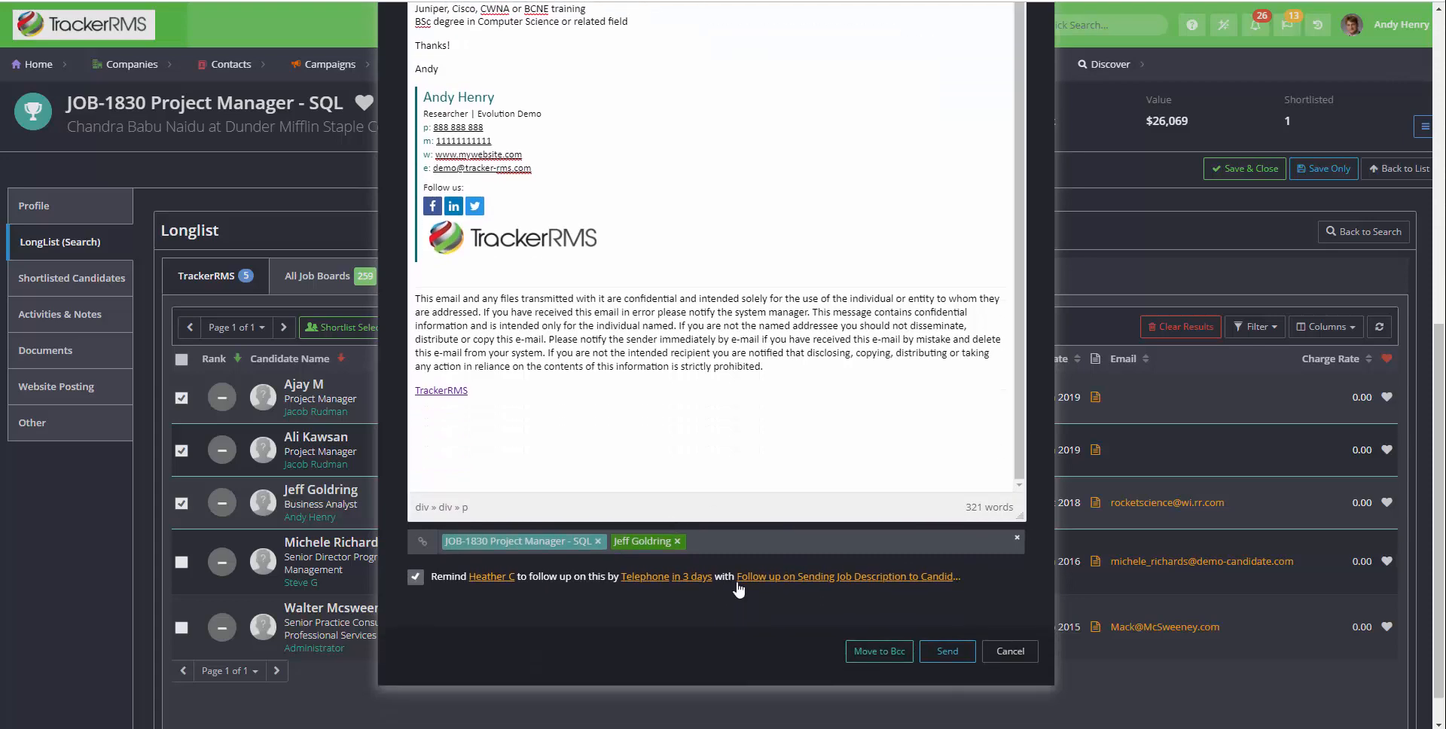
pyautogui.click(948, 651)
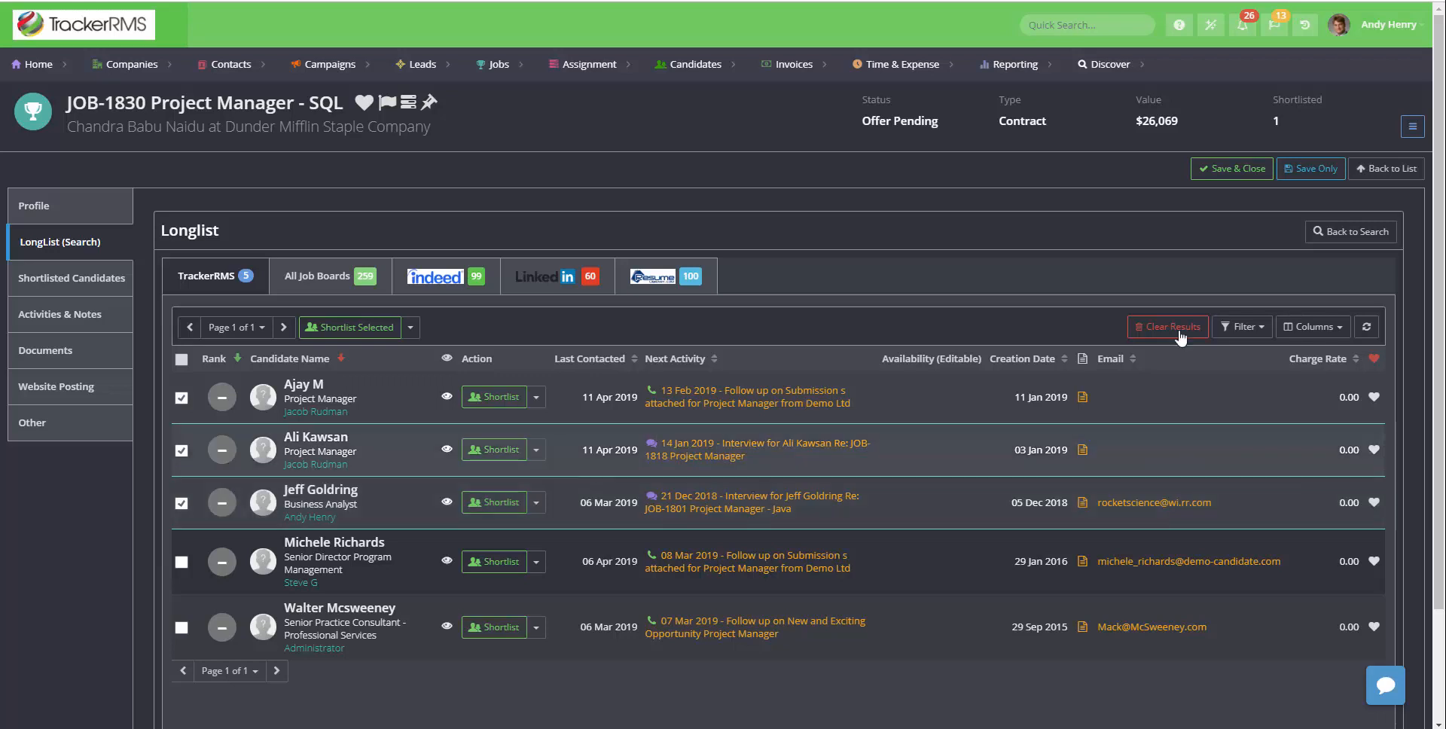
pyautogui.click(1367, 329)
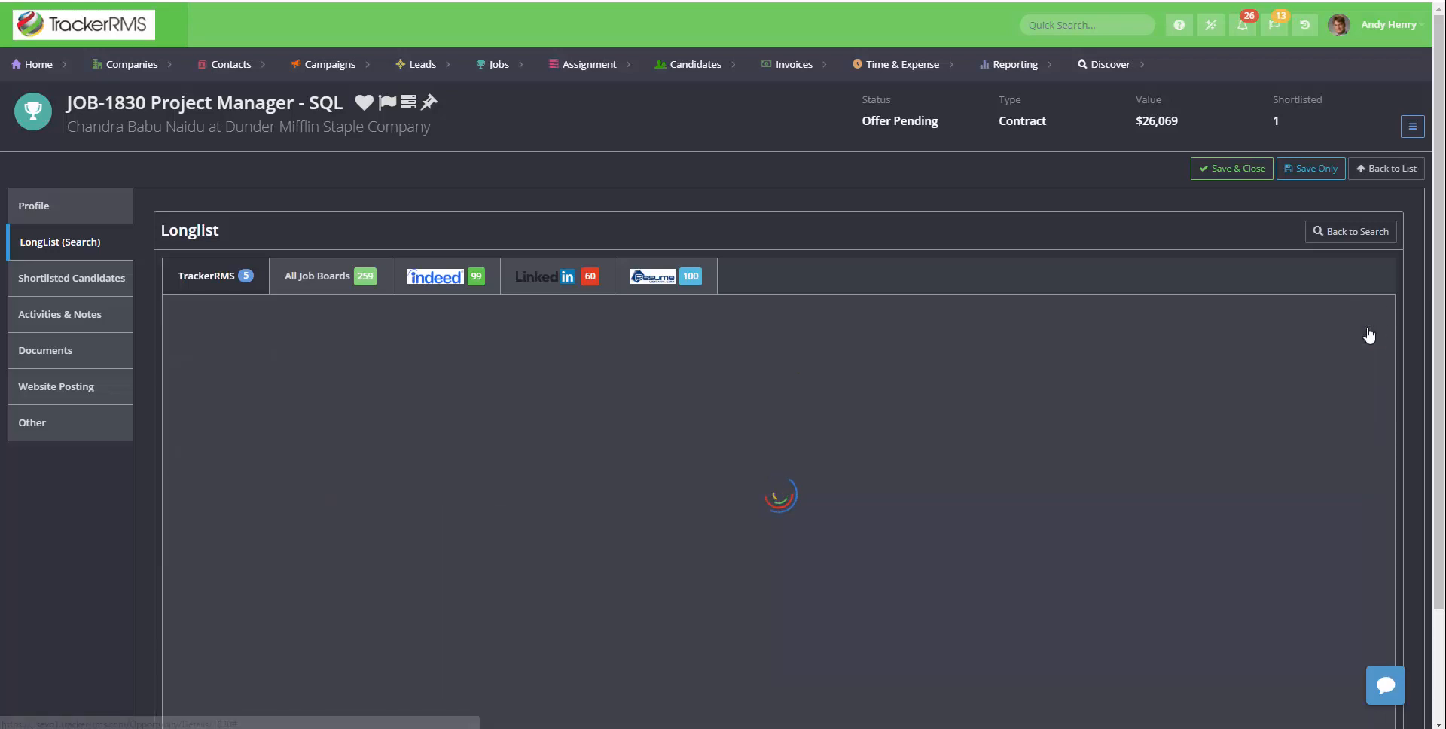